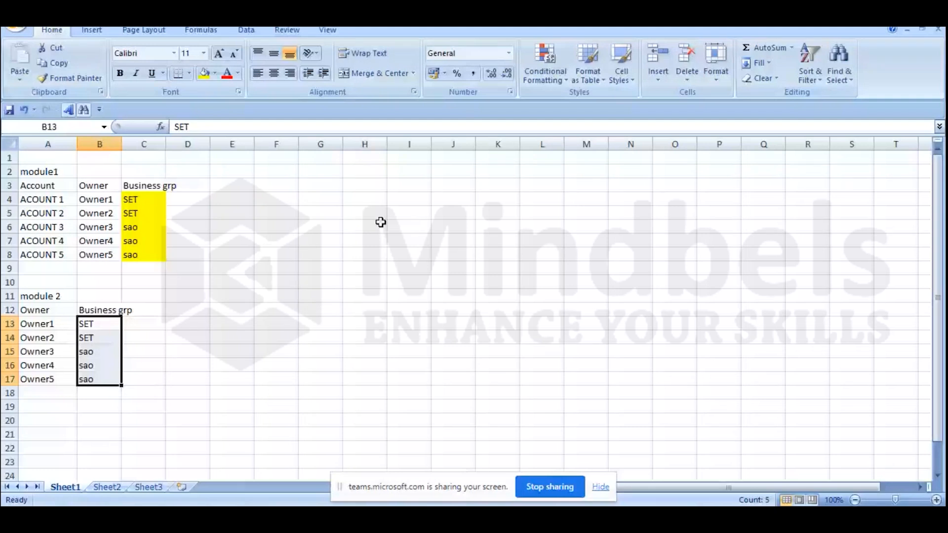
Step: Add an MD column beside Business grp in the module1 table, entering MD 1 for ACOUNT 1 and ACOUNT 2
left_click(335, 166)
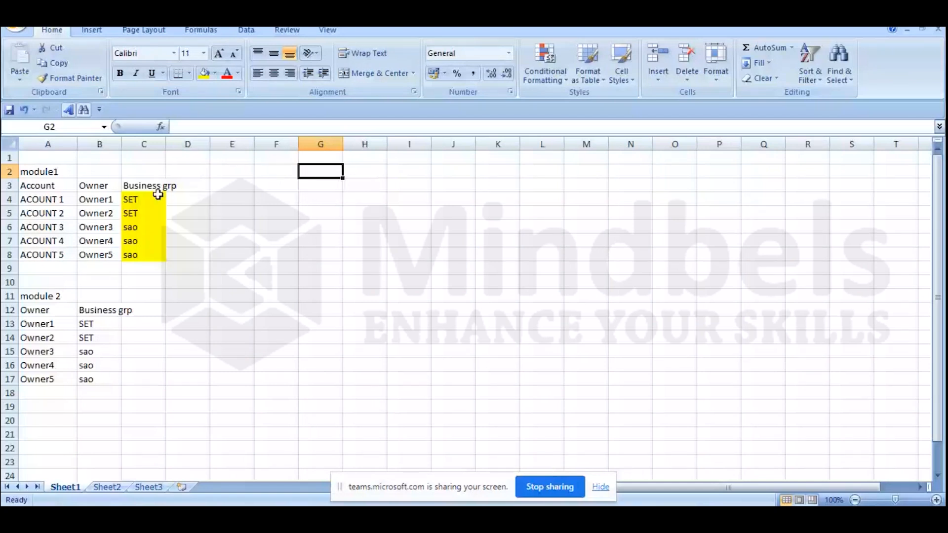
left_click(193, 198)
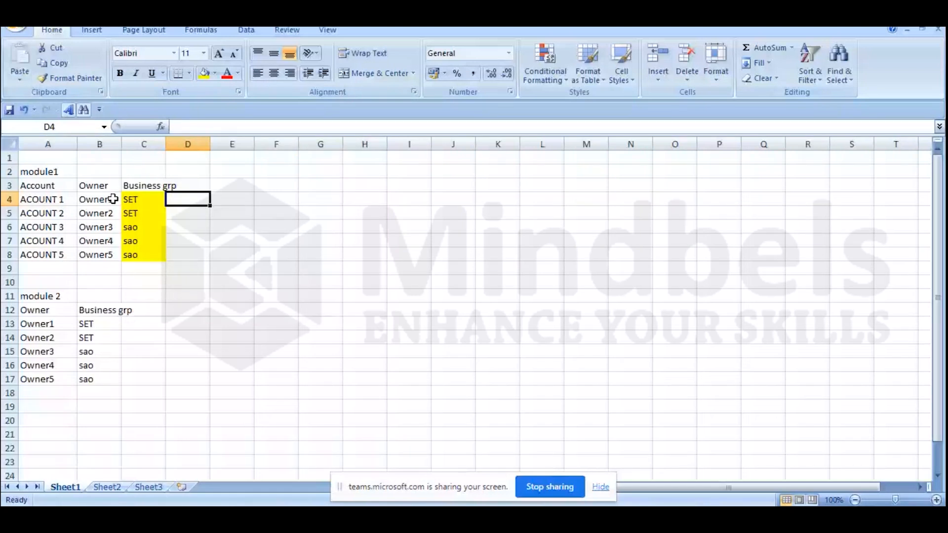
left_click(167, 186)
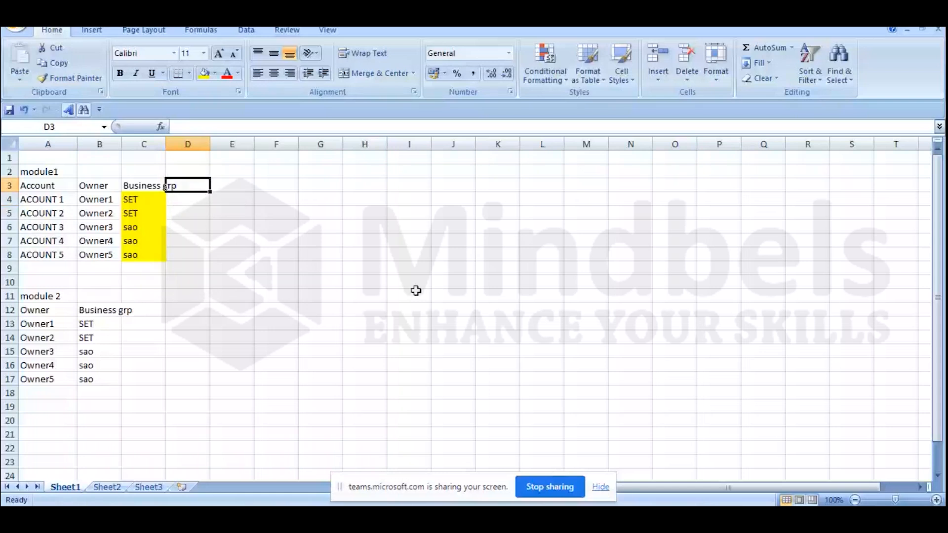
type("MD")
key("Return")
type("MD")
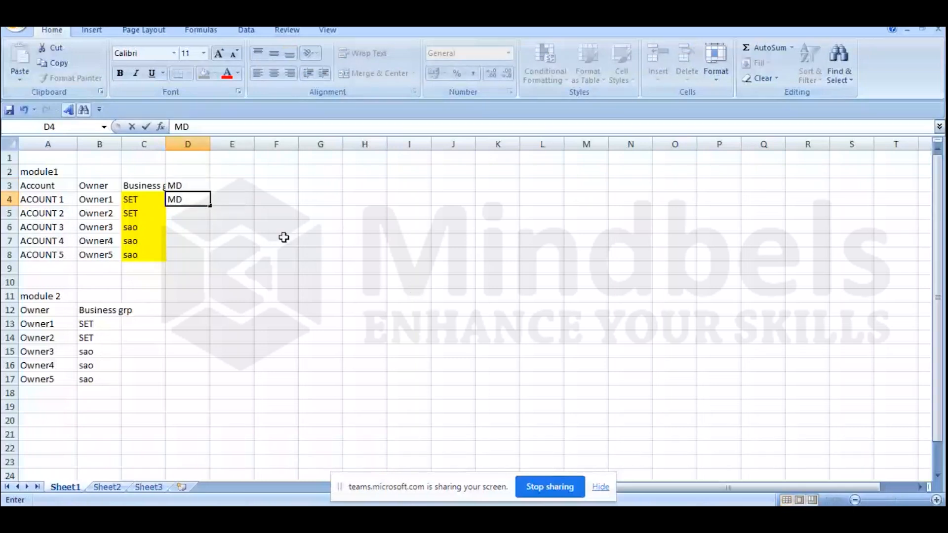
type(" 1")
key("Return")
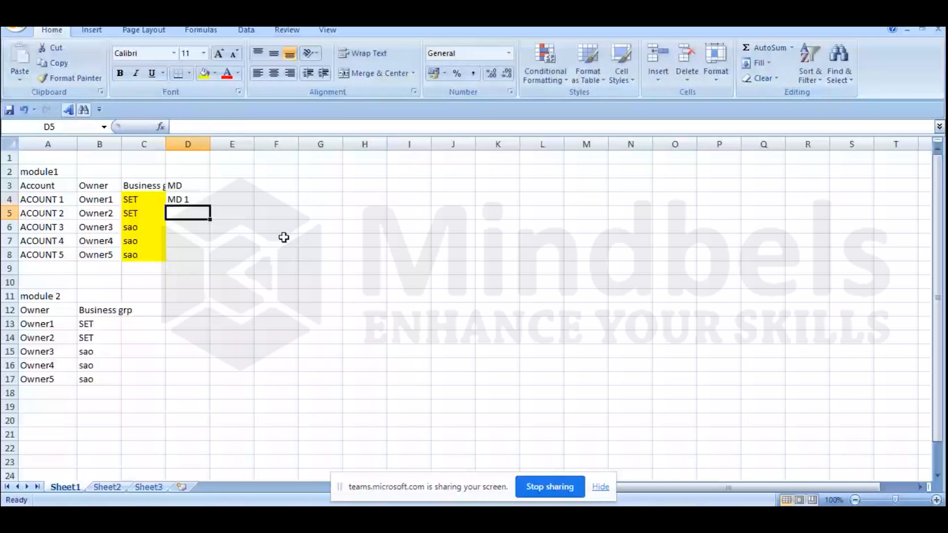
type("MD 1")
key("Return")
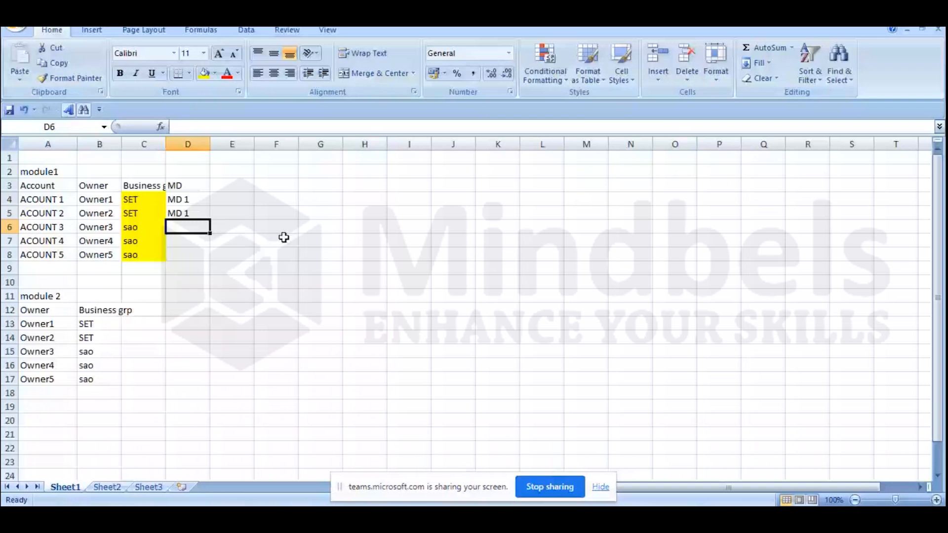
Step: Enter MD2 in column D for ACOUNT 3, ACOUNT 4 and ACOUNT 5
type("MD2")
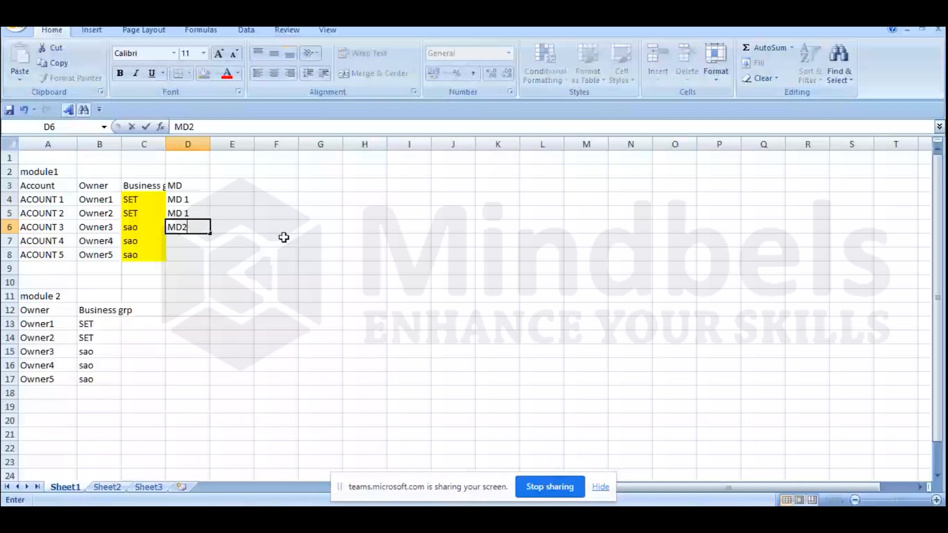
key("Left")
key("BackSpace")
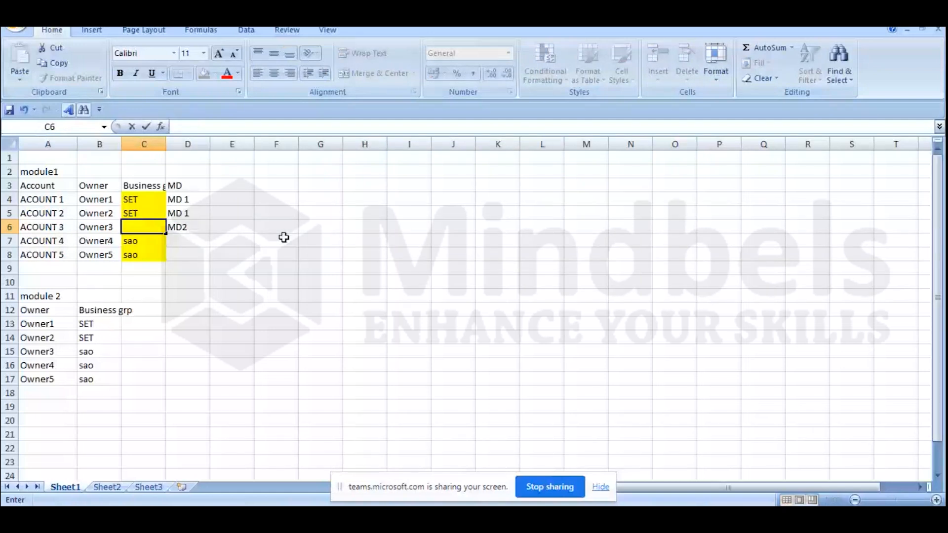
key("Escape")
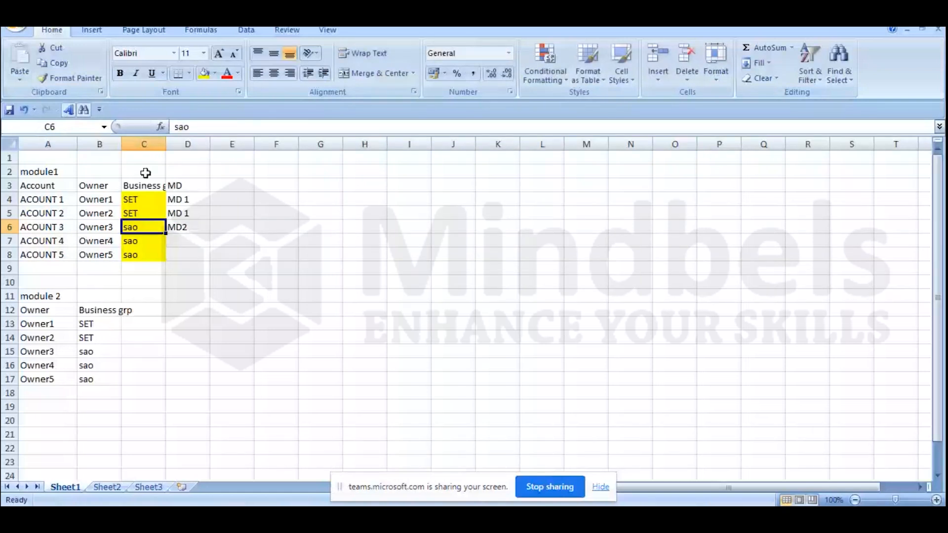
left_click(233, 337)
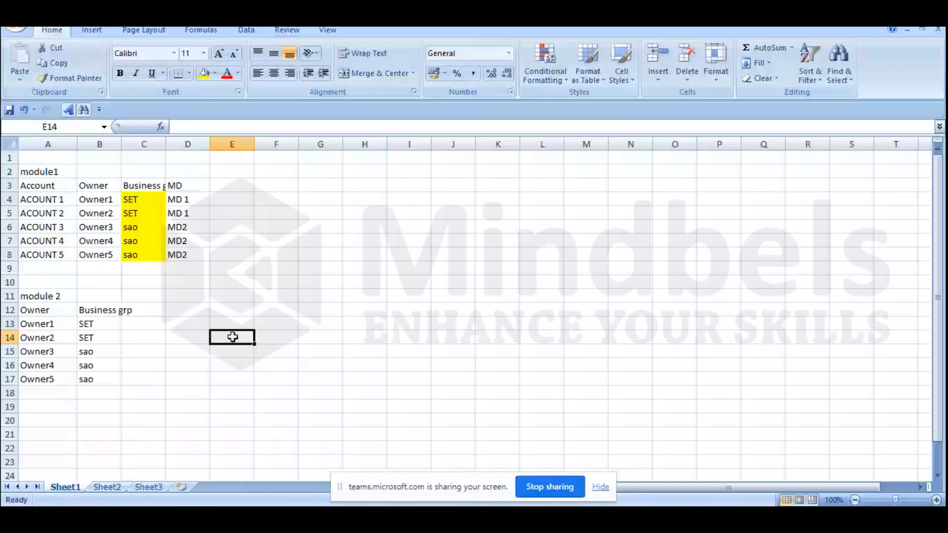
left_click_drag(45, 200, 64, 216)
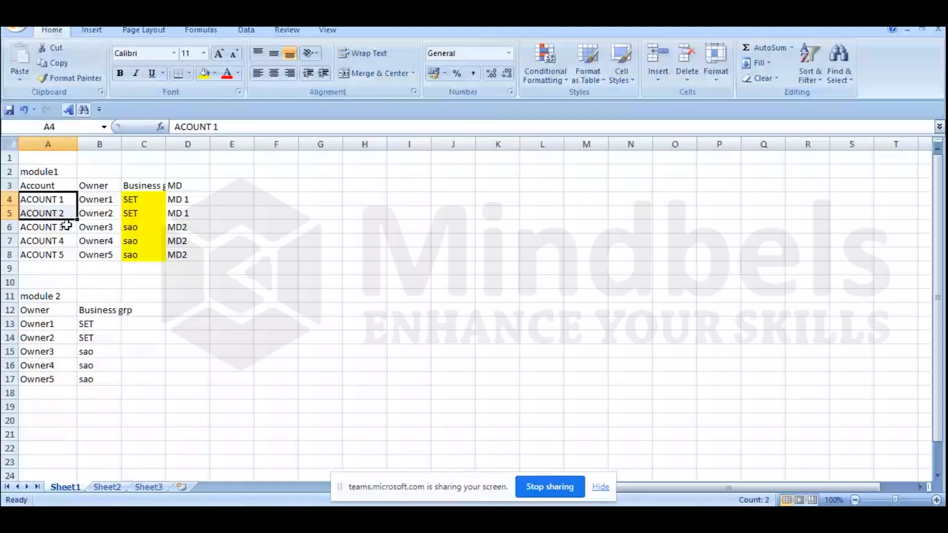
left_click(238, 183)
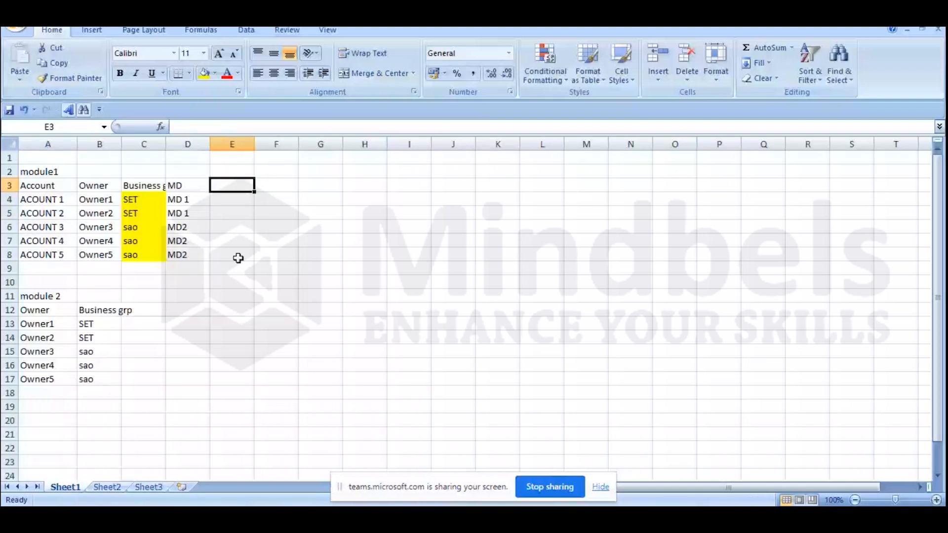
left_click(33, 298)
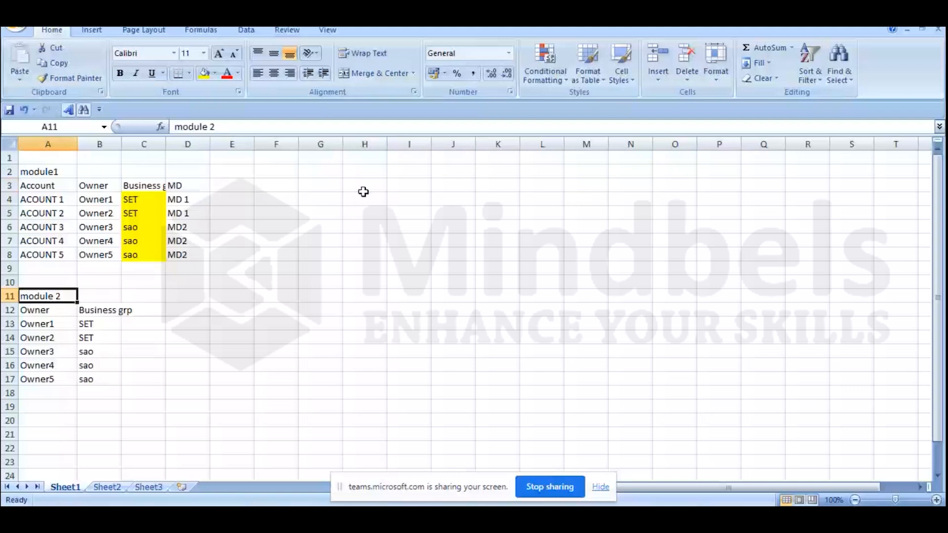
Step: Enter the title Module 3 in H3 and fill the series MD1 to MD5 below it in H4:H8
left_click(364, 182)
type("m")
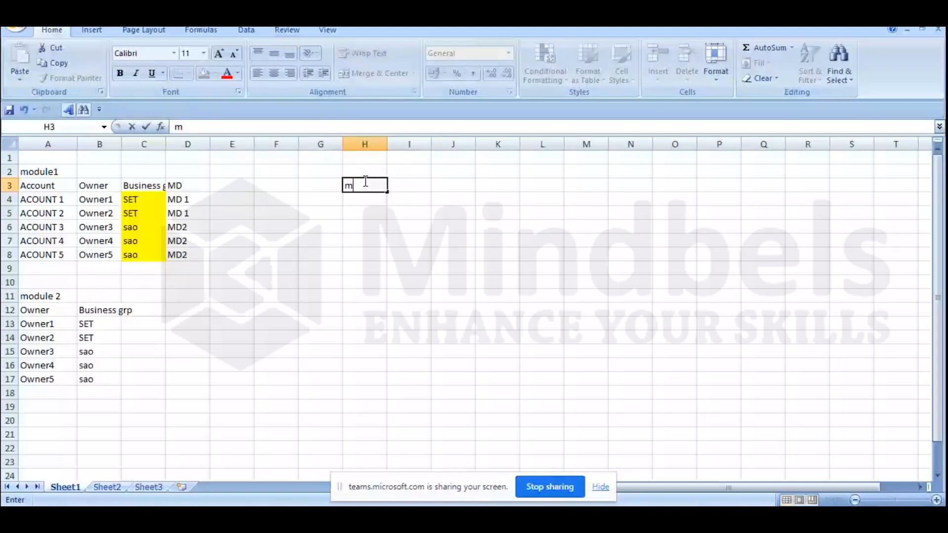
type("odule 3")
key("Return")
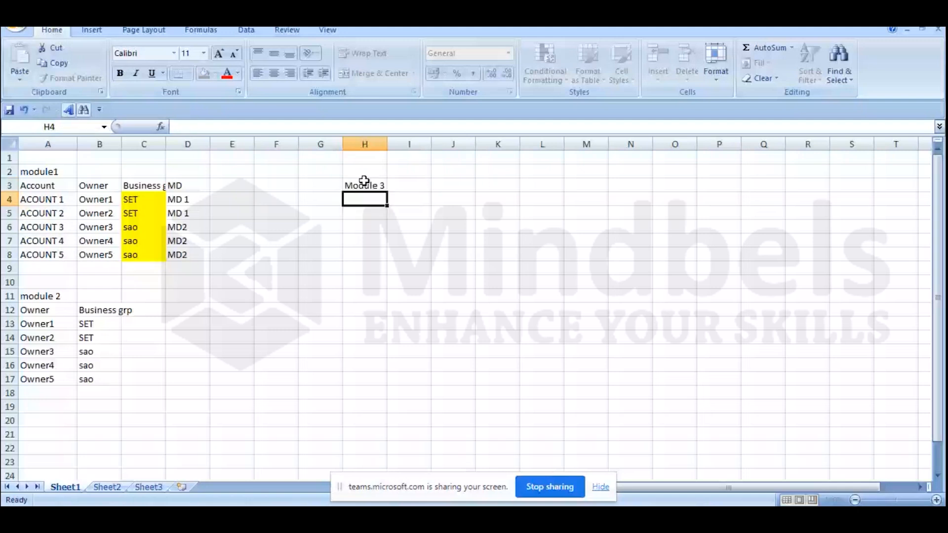
type("M")
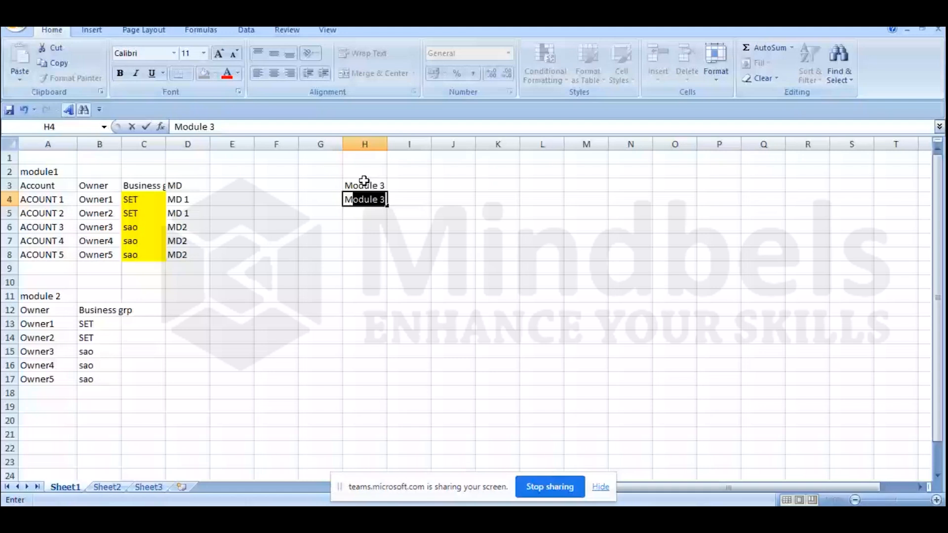
type("D1")
left_click(383, 202)
left_click_drag(384, 206, 387, 261)
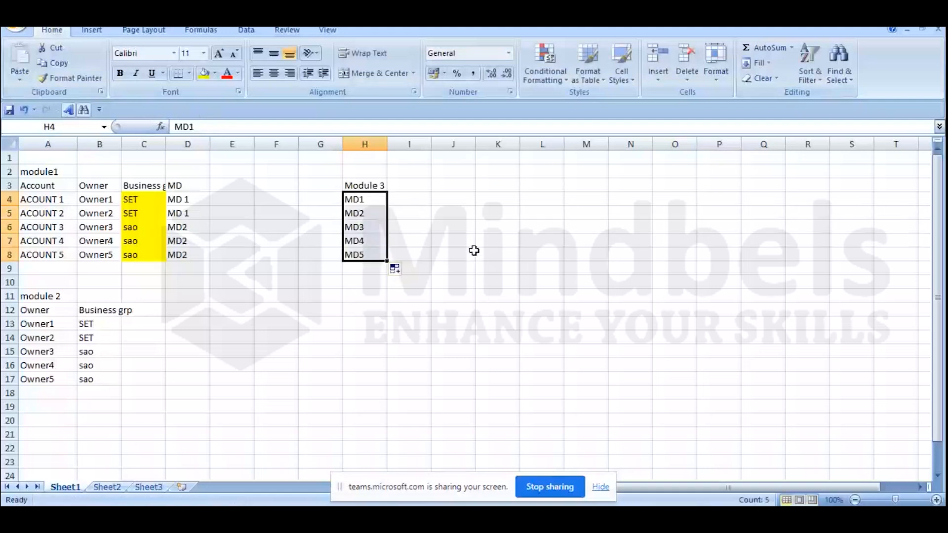
Step: Add a PY REV column starting in I3, with 100 for MD1 and 250 for MD2
left_click(420, 184)
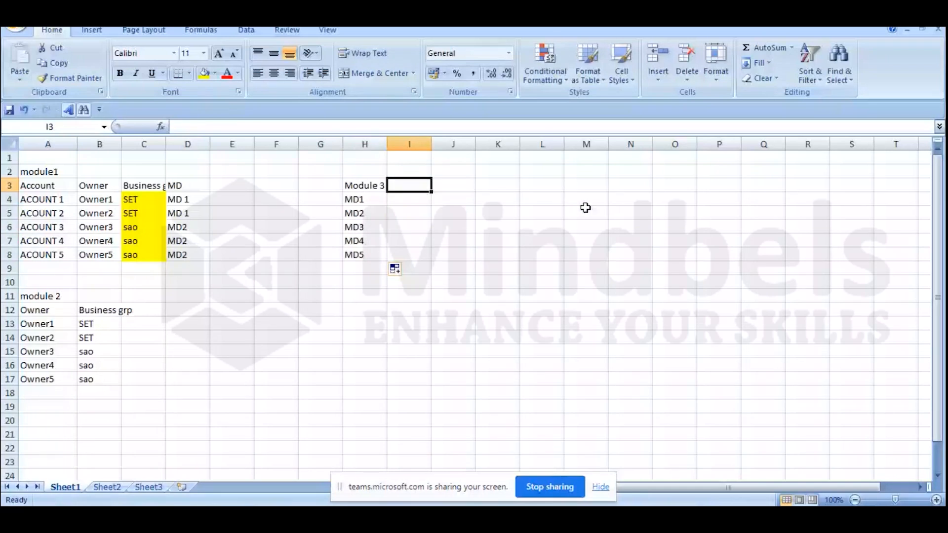
type("PY REV")
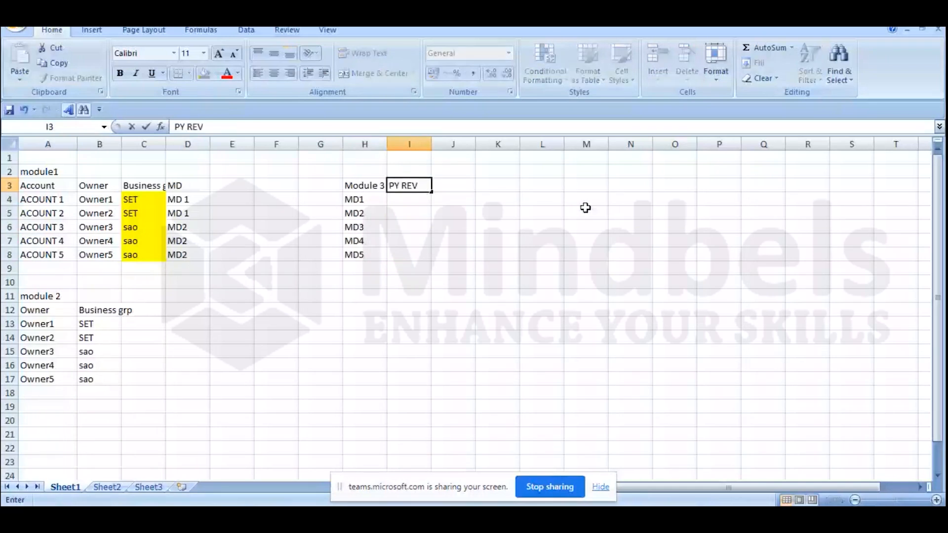
key("Return")
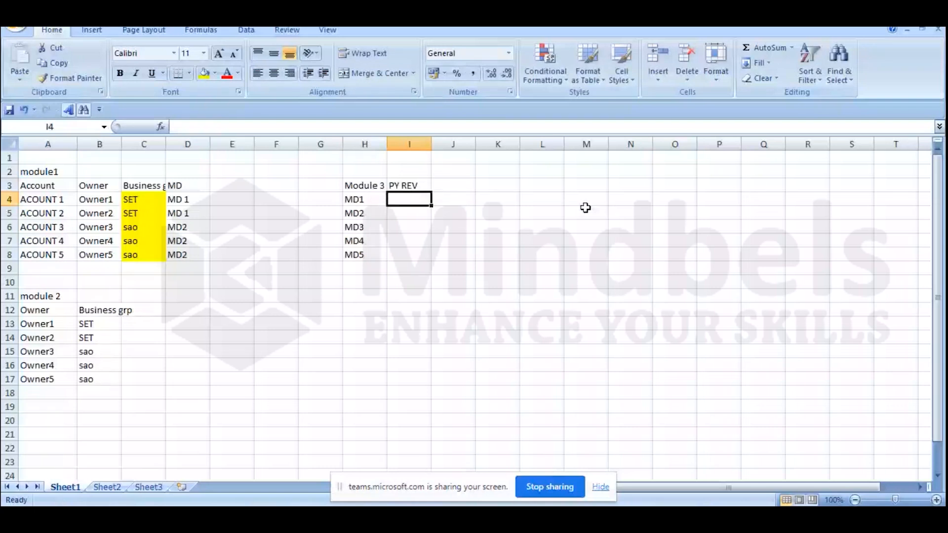
key("End")
type("1")
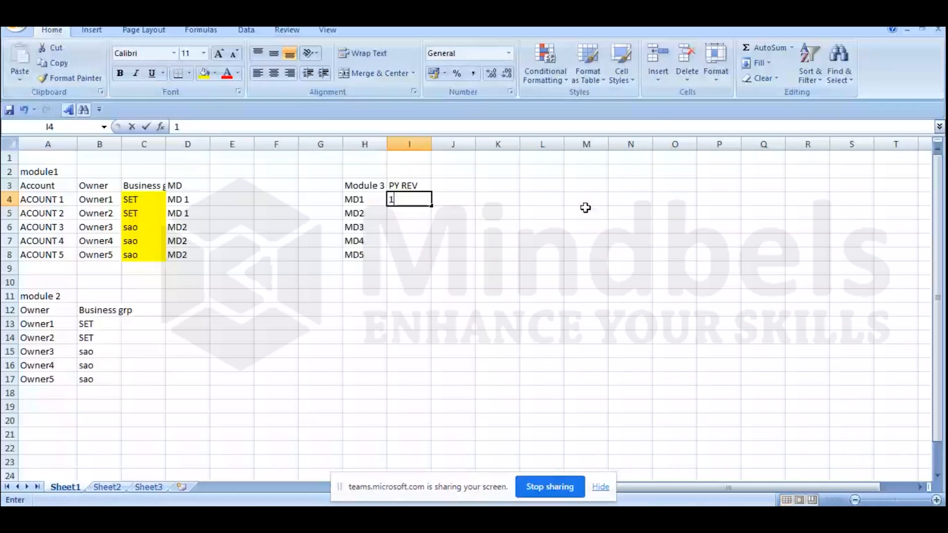
type("00")
key("Return")
type("250")
key("Return")
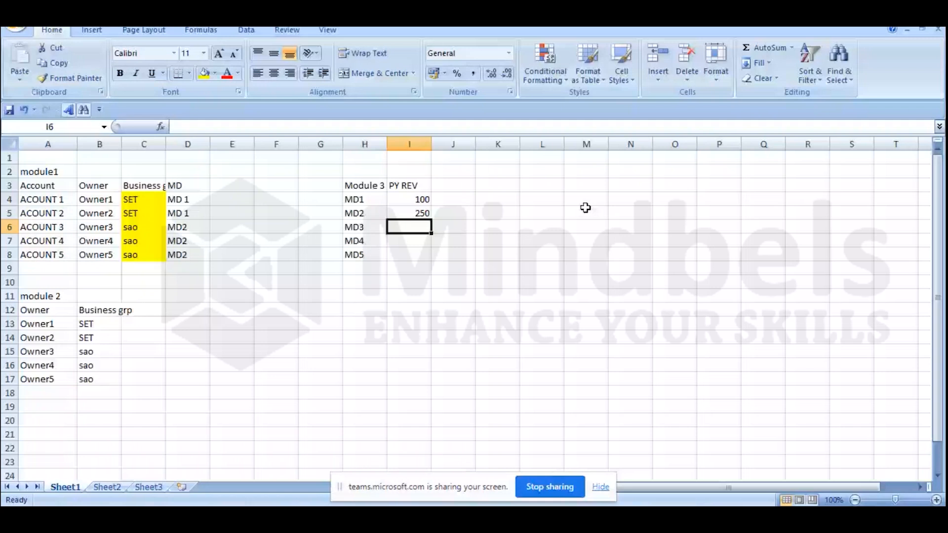
Step: Move the Module 3 title to G2 and enter 150 as the PY REV of MD3
left_click(362, 180)
left_click_drag(362, 179, 317, 165)
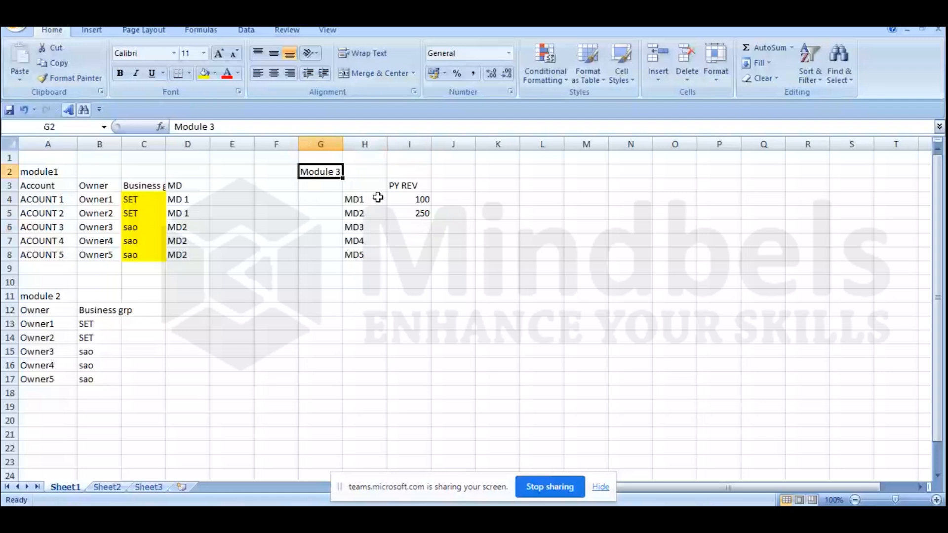
left_click(427, 227)
type("150")
key("Return")
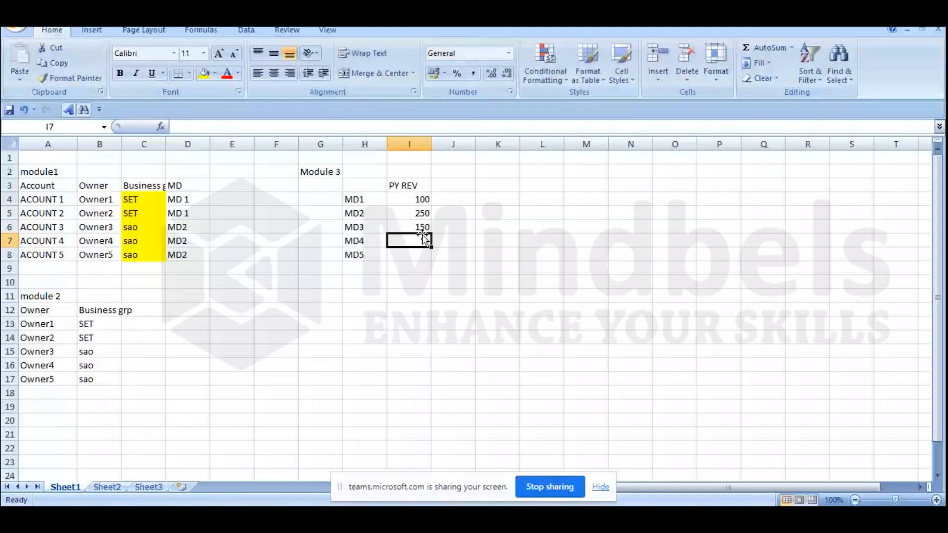
Step: Copy MD1 into H8 and enter 150 as its PY REV in I8
left_click(365, 199)
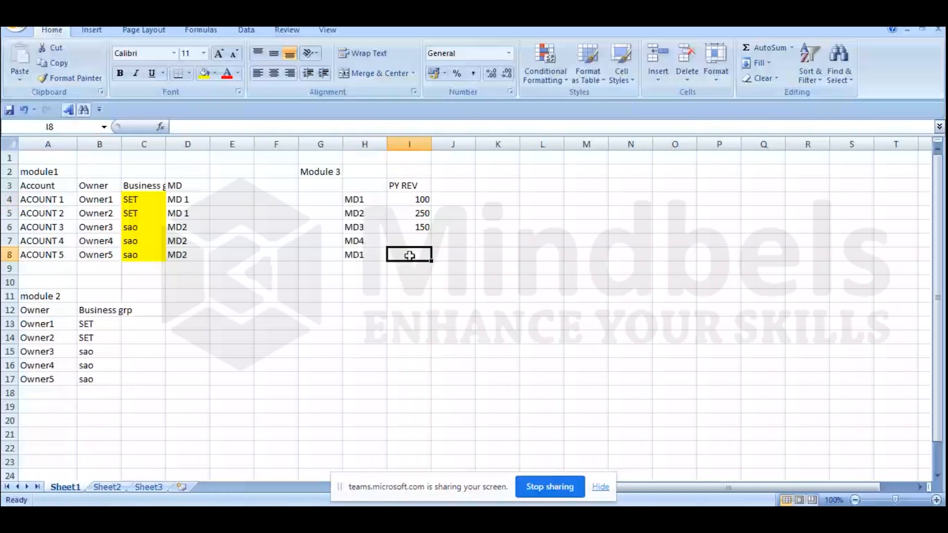
type("150")
key("Return")
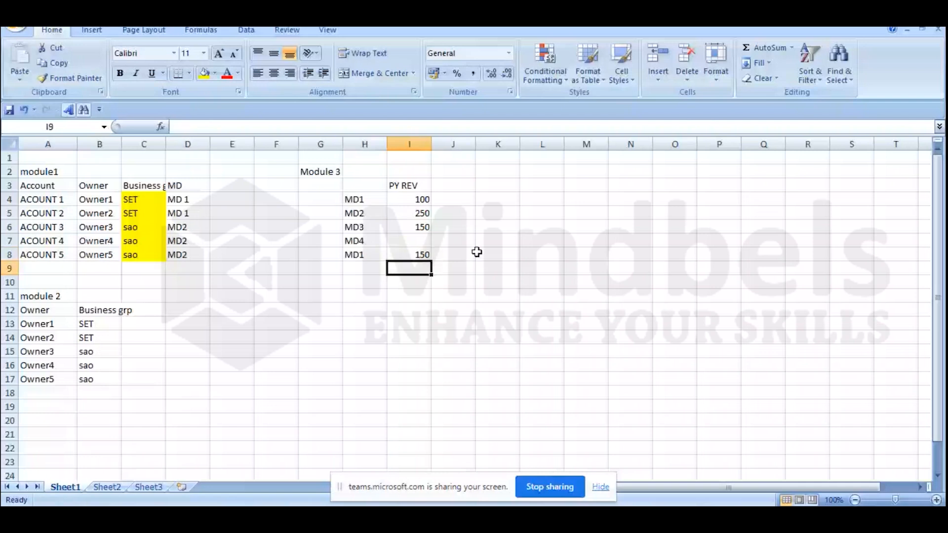
Step: Copy MD2 from H5 into H7 and enter 500 as its PY REV in I7
left_click(378, 212)
key("ctrl+c")
key("Down")
key("Down")
key("ctrl+v")
key("Right")
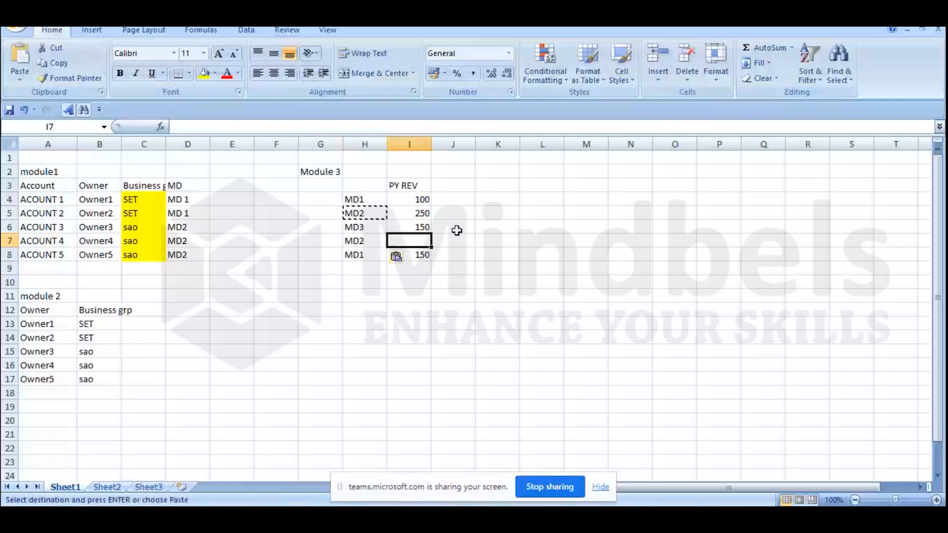
type("50")
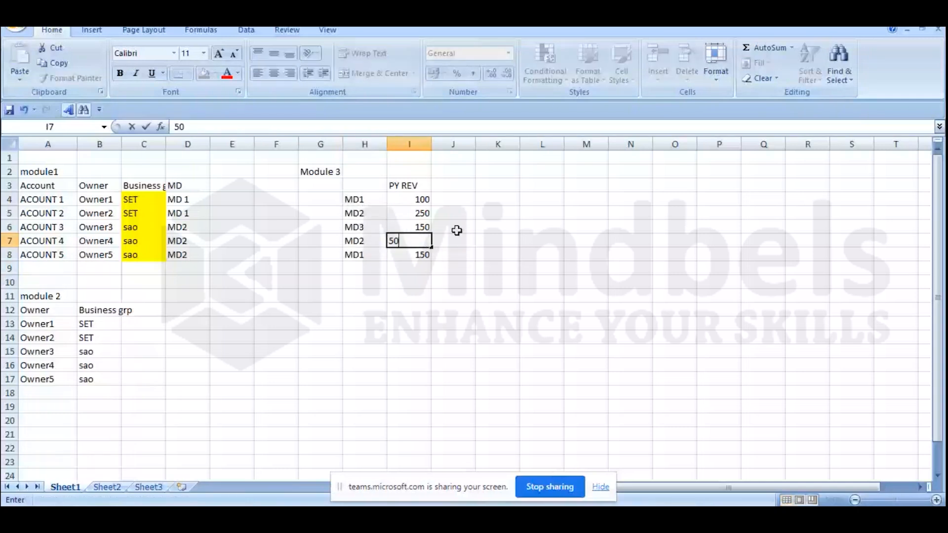
type("0")
left_click(324, 200)
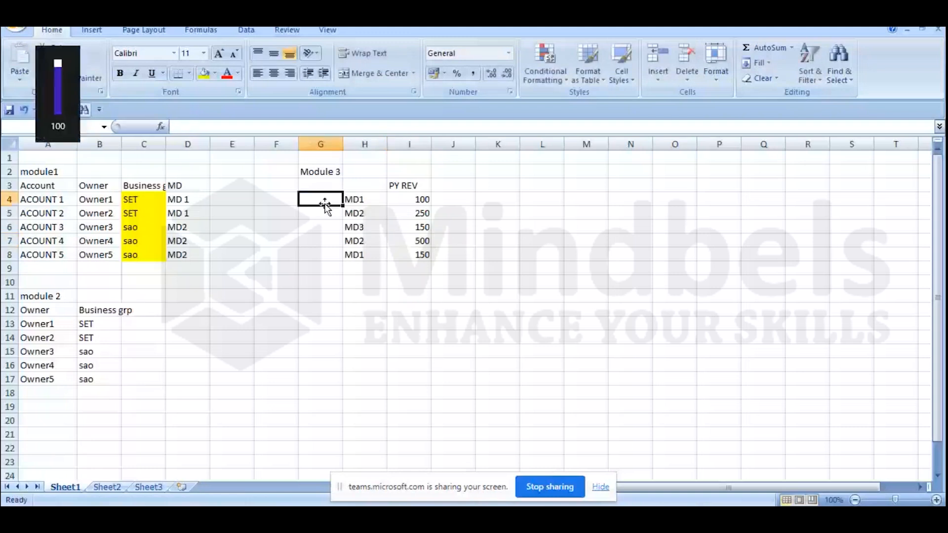
key("Down")
key("Down")
key("Down")
key("Down")
key("Down")
key("Down")
left_click(326, 200)
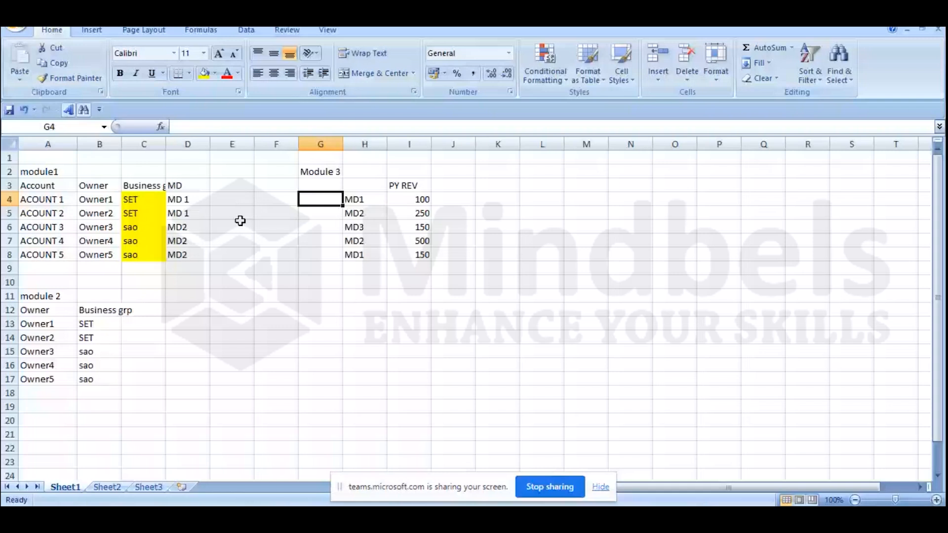
left_click(345, 185)
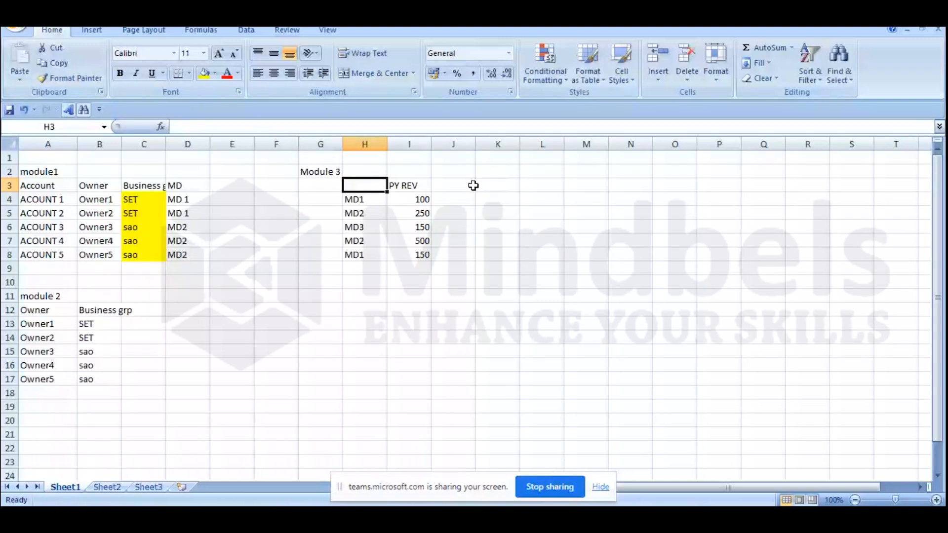
Step: Rename the MD column header in D3 of module1 as "oportunity"
left_click(187, 184)
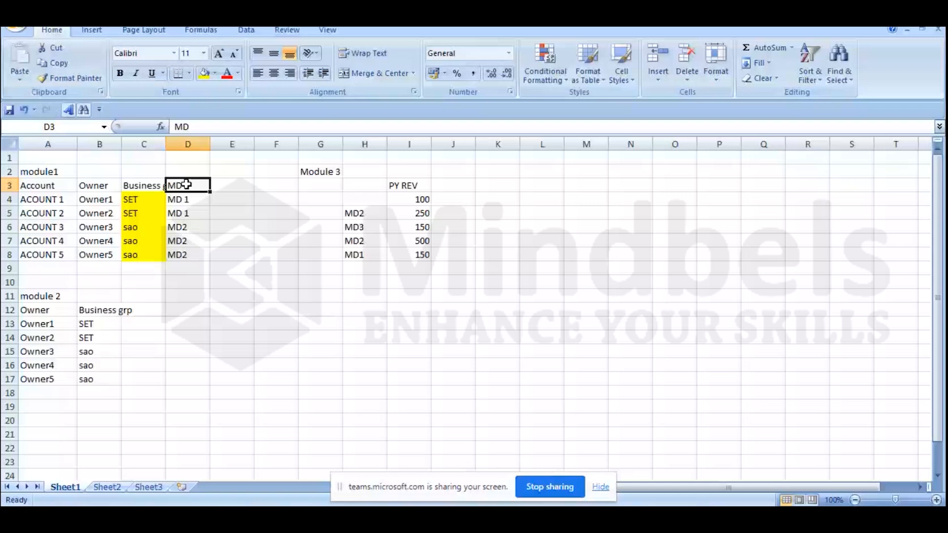
type("oport")
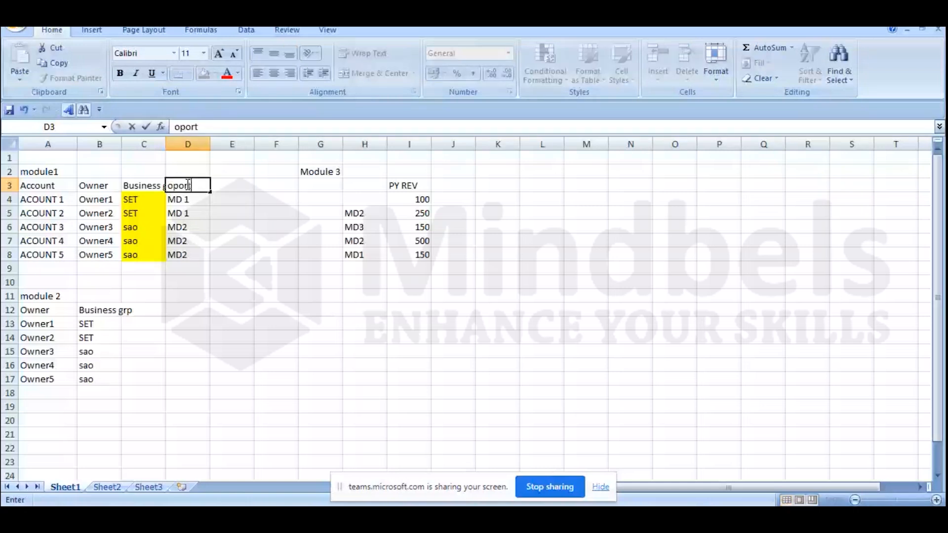
type("unity")
key("Return")
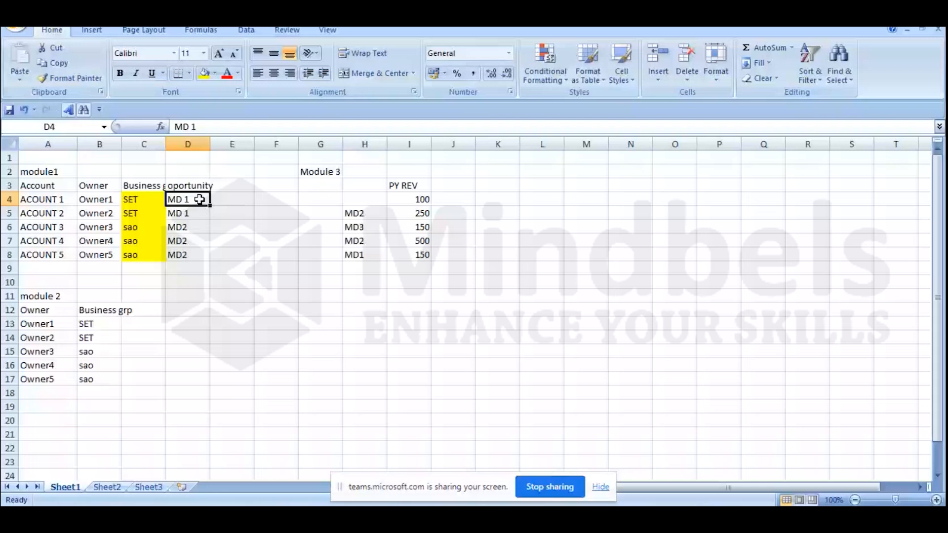
Step: Replace the MD entries in D4:D8 with the opportunities op1, op2, 0p3, 0p4 and 0p5
type("op1")
key("Return")
type("op2")
key("Return")
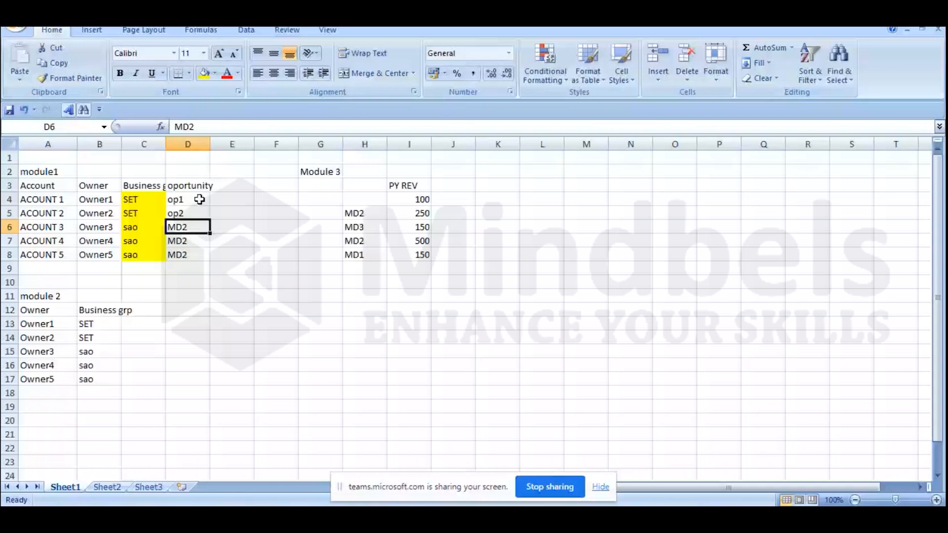
type("0p3")
key("Return")
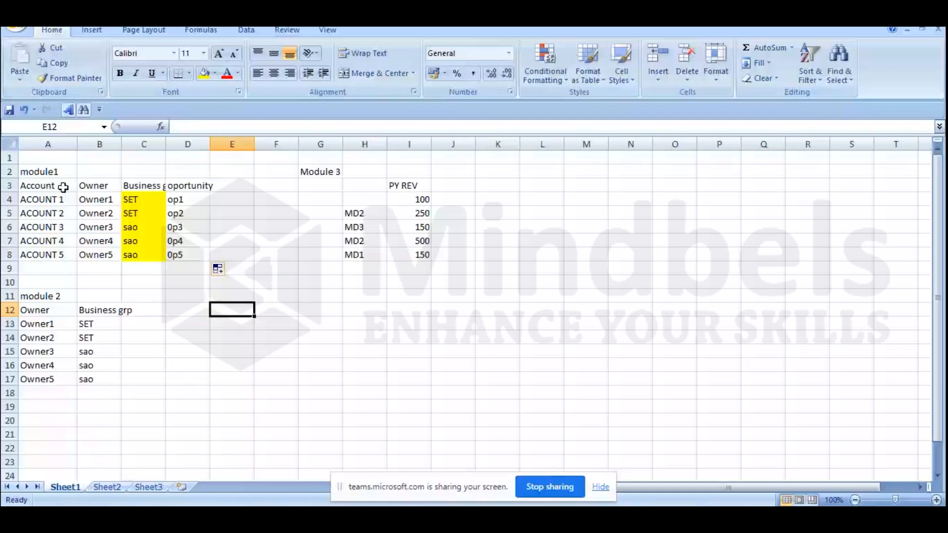
Step: Copy the opportunity values from D4:D8 into G4:G8 of the Module 3 table
left_click_drag(49, 199, 49, 255)
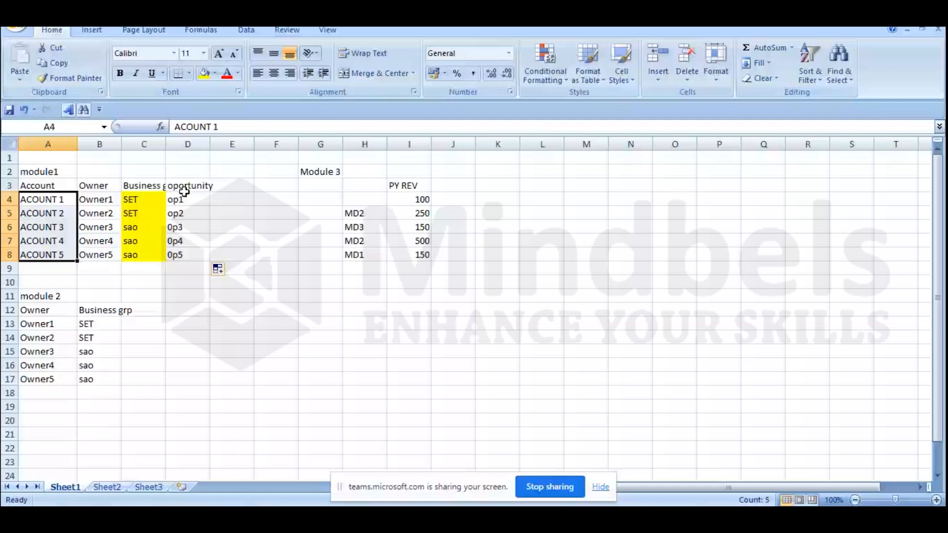
left_click_drag(184, 199, 184, 255)
key("ctrl+c")
left_click(320, 199)
key("ctrl+v")
left_click(346, 296)
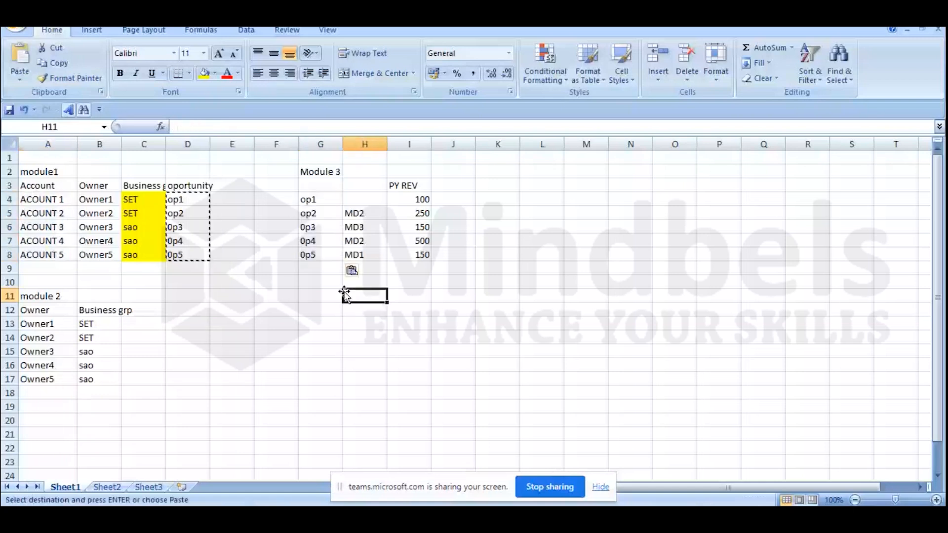
Step: Enter the accounts AC1 in H4 and AC2 in H5 of the Module 3 table
left_click(42, 199)
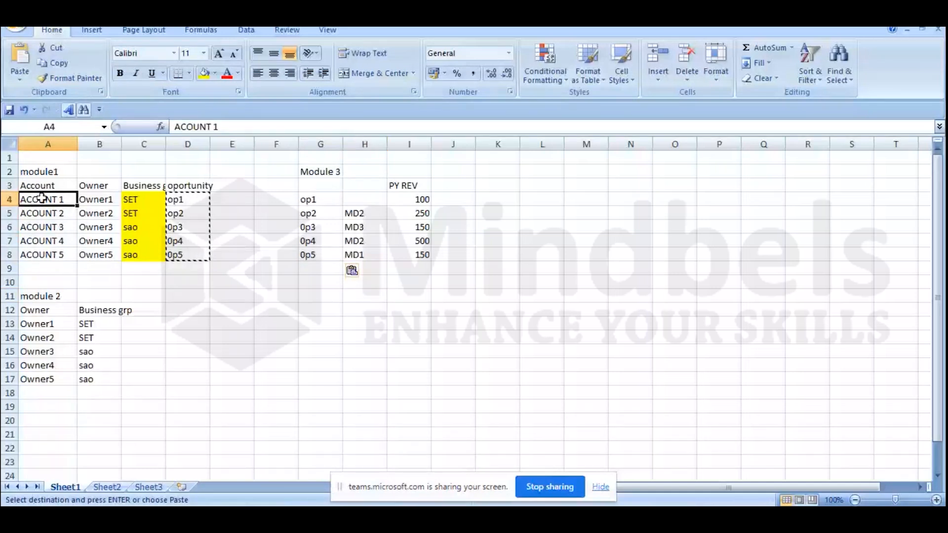
left_click(372, 199)
type("AC1")
key("Return")
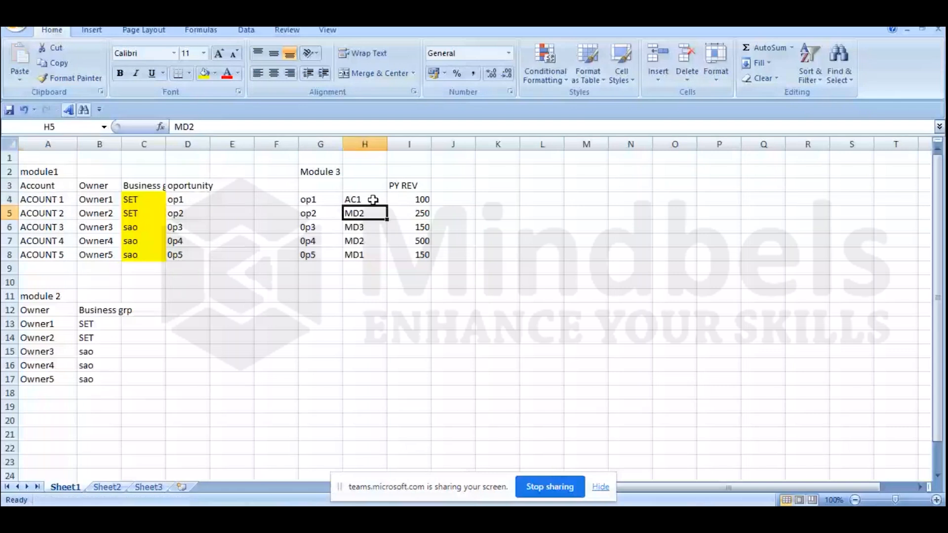
type("AC2")
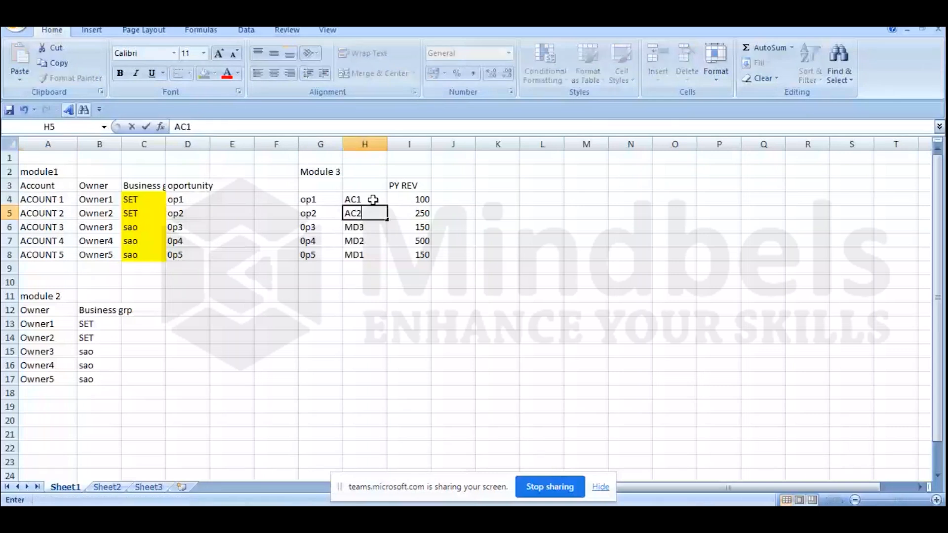
key("Return")
Step: Replace the remaining MD entries in H6:H8 with the accounts AC1, AC3 and AC1
type("AC")
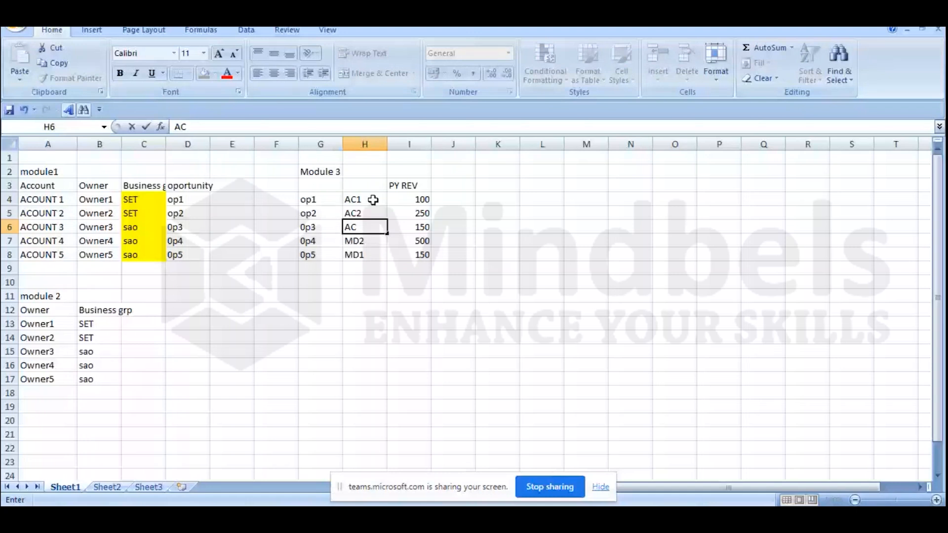
type("1")
key("Return")
type("AC")
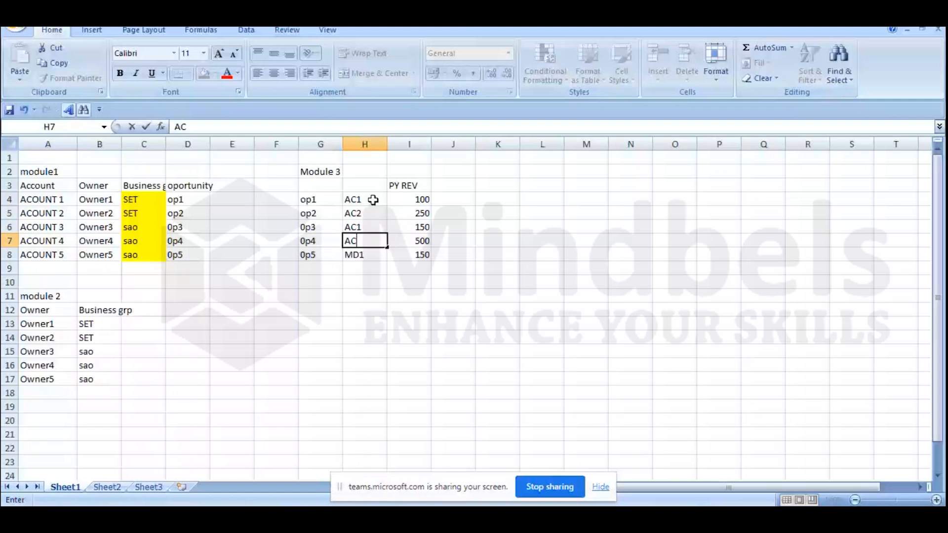
type("3")
key("Return")
type("AC1")
key("Return")
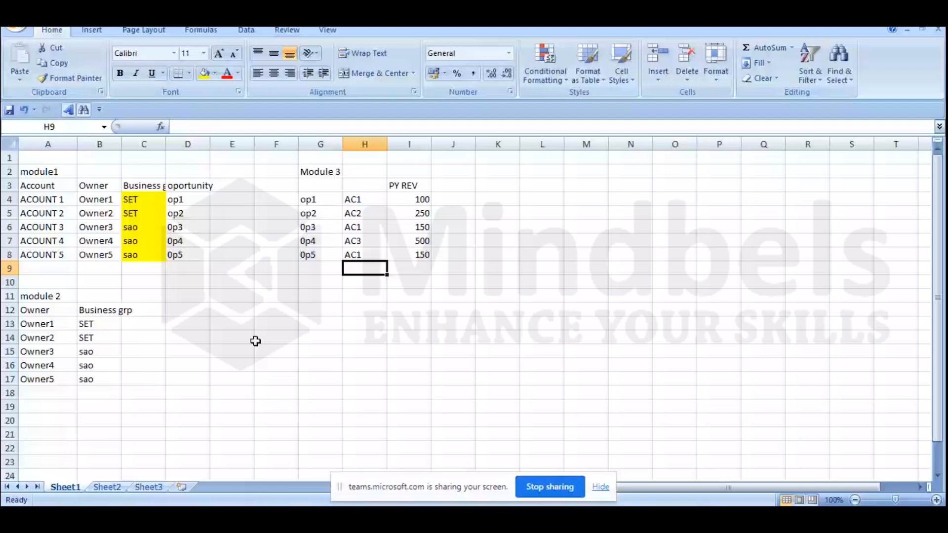
left_click(498, 297)
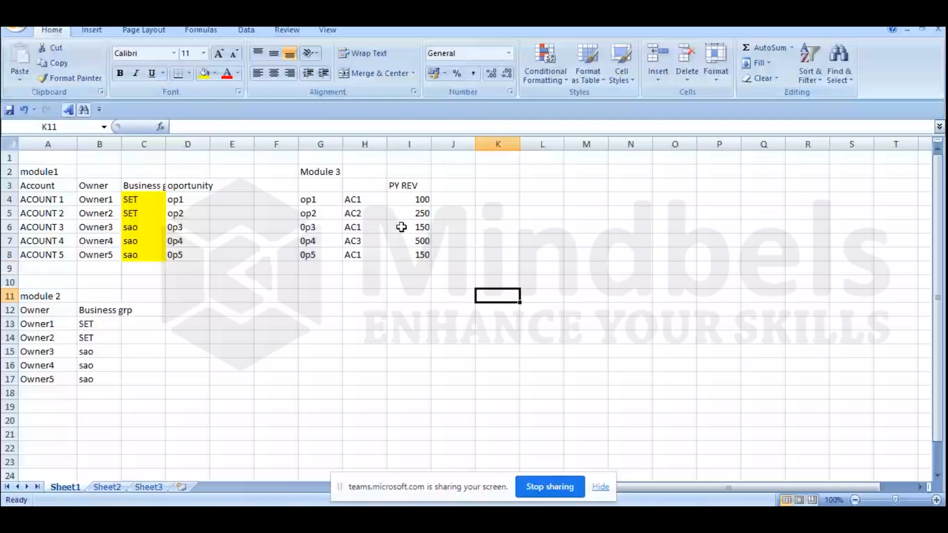
left_click_drag(321, 171, 419, 257)
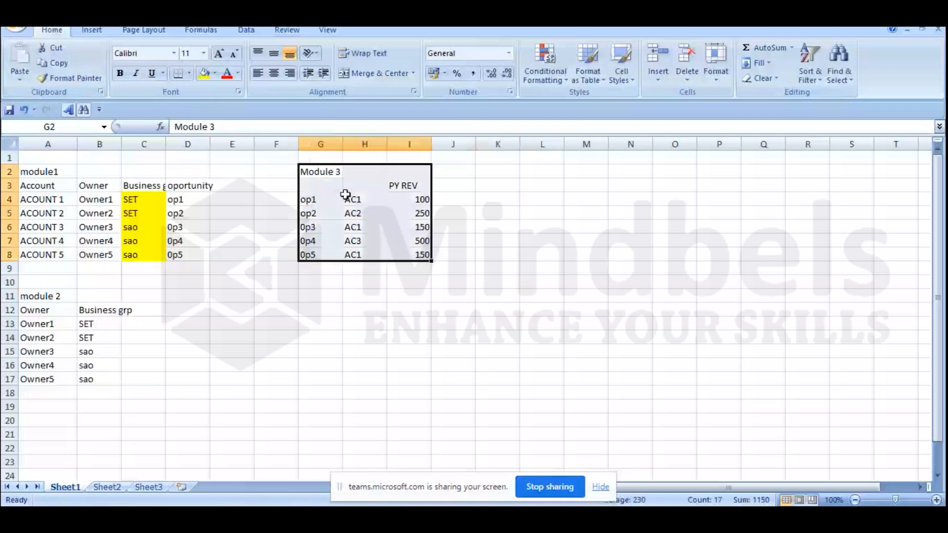
left_click_drag(315, 200, 323, 256)
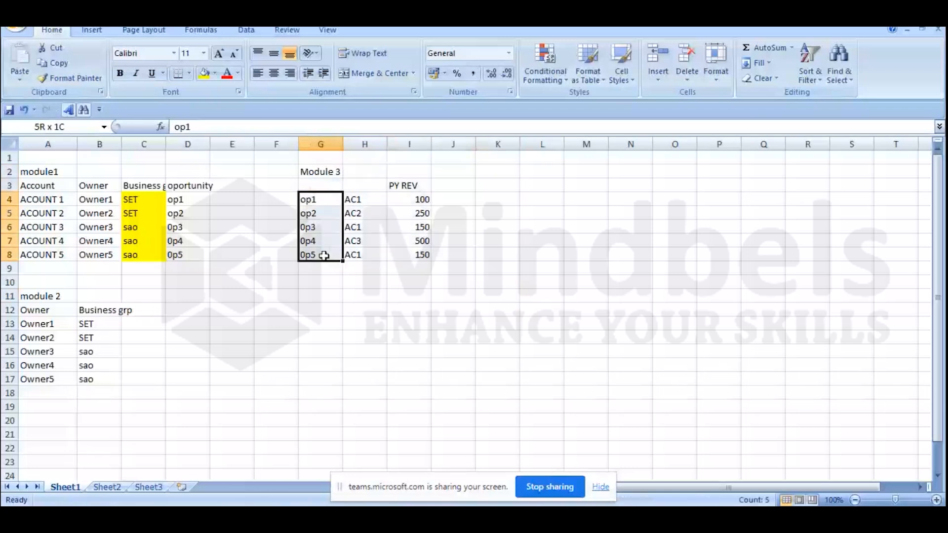
left_click_drag(318, 198, 330, 251)
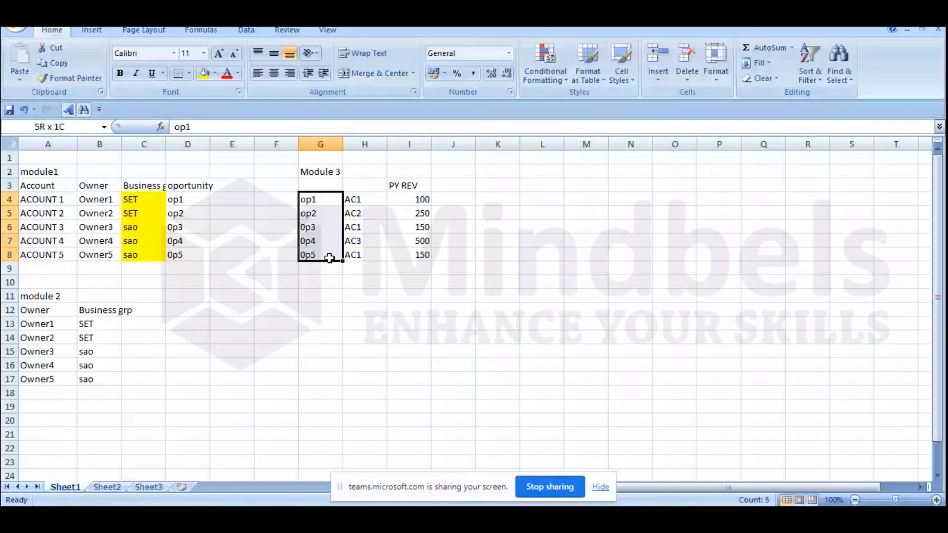
Step: Rename the PY REV header in I3 of Module 3 as REV
left_click(411, 188)
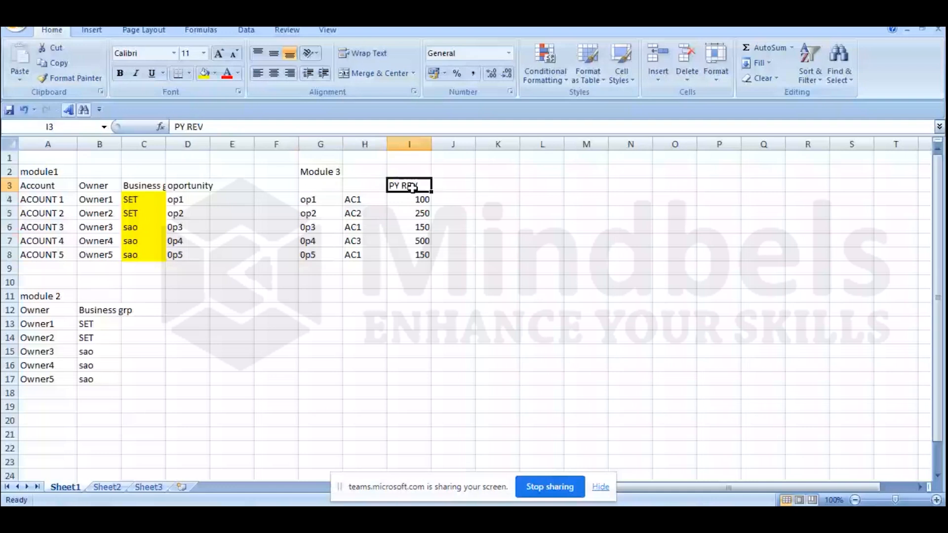
type("REV")
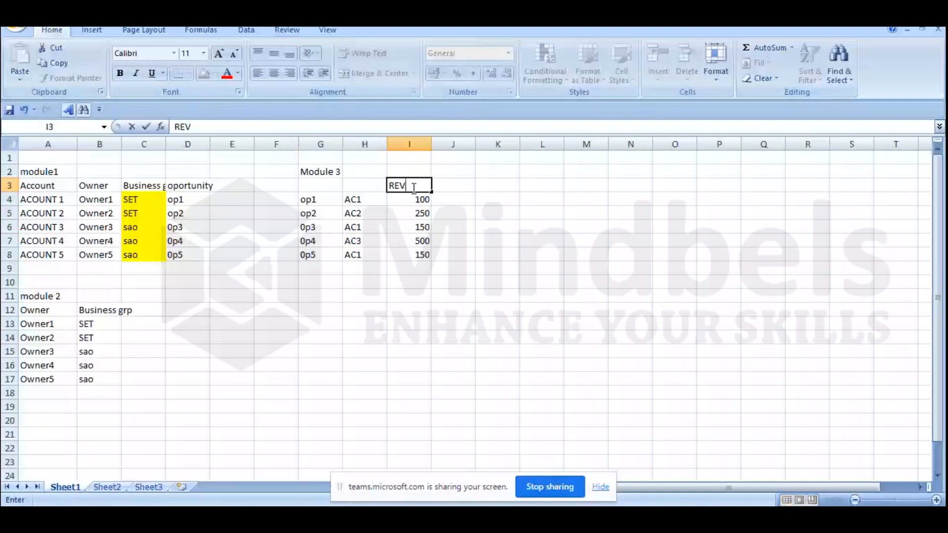
key("Return")
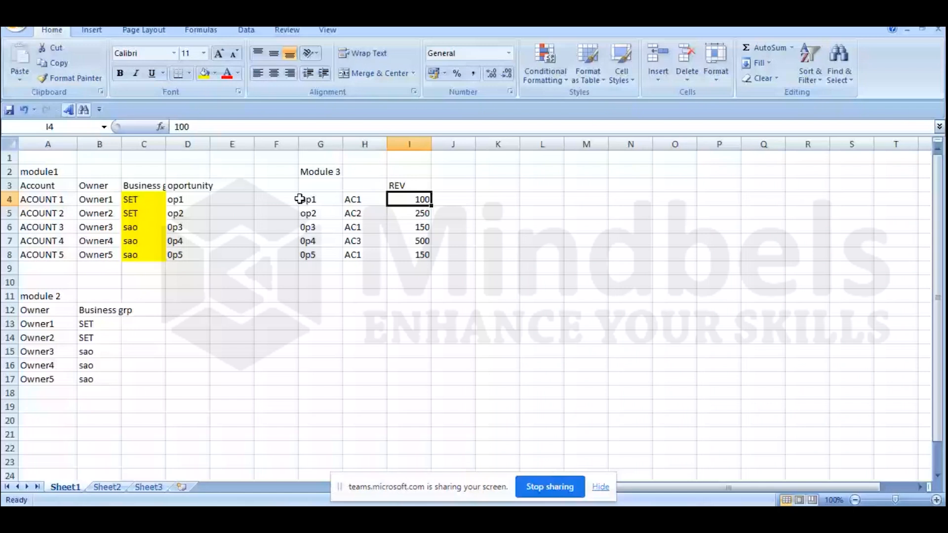
key("Home")
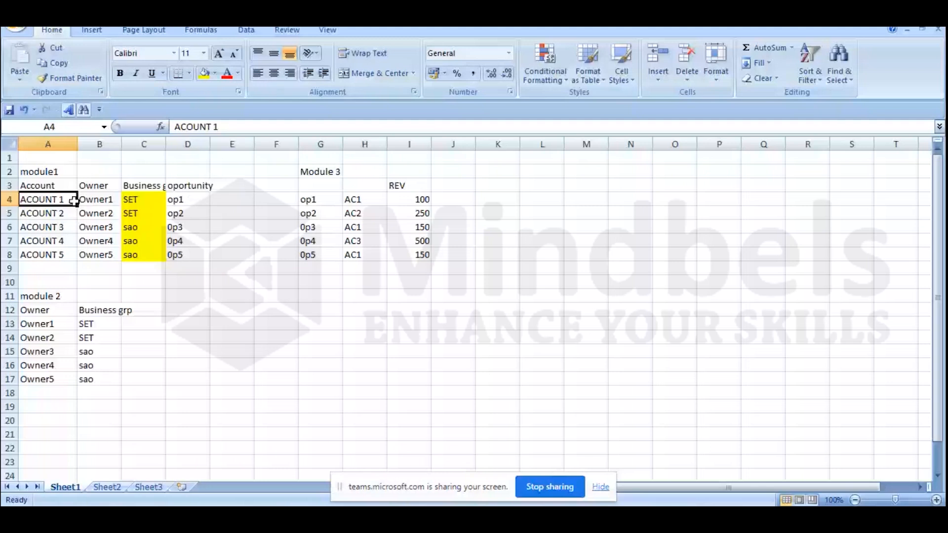
left_click(313, 201)
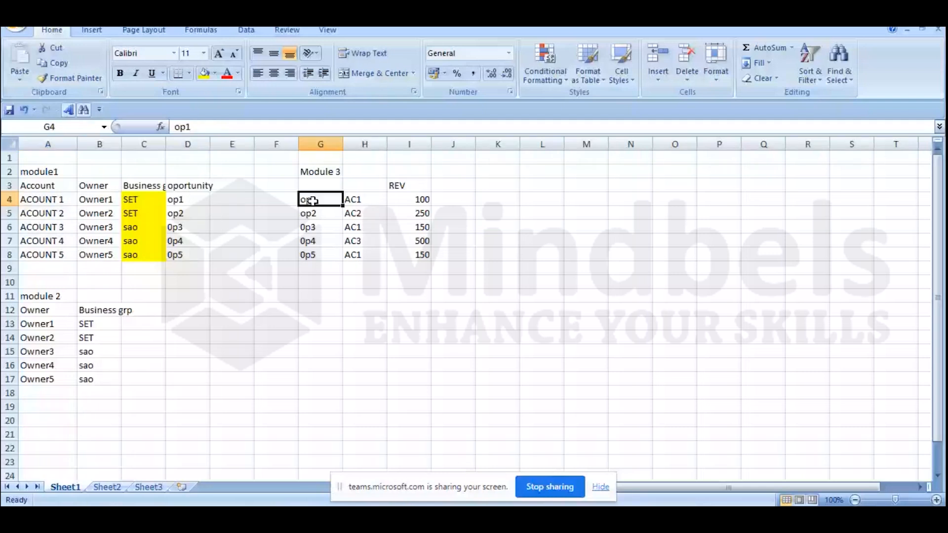
left_click_drag(410, 200, 415, 255)
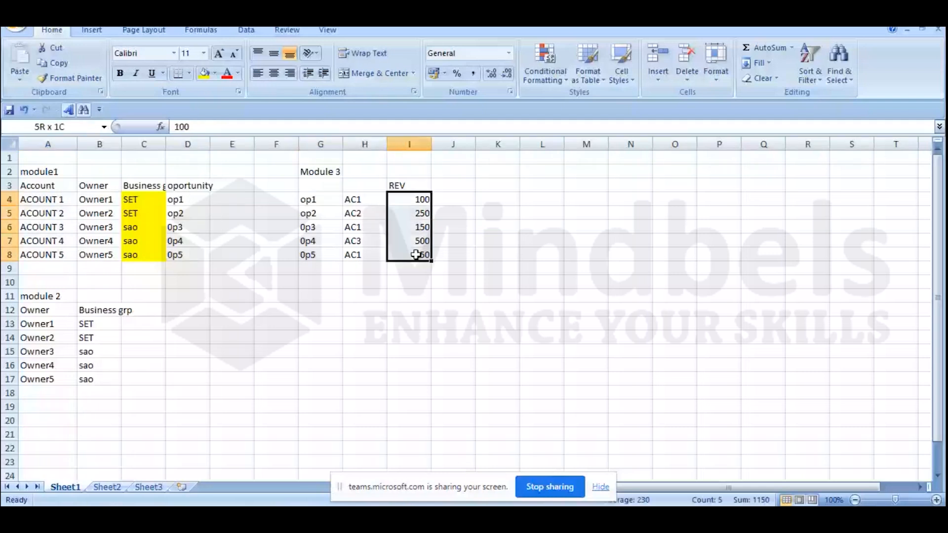
left_click(315, 199)
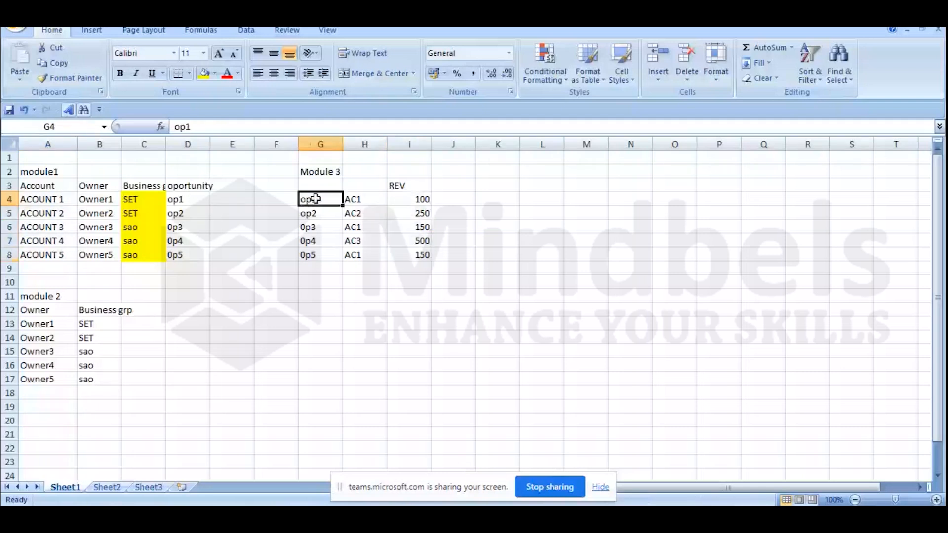
left_click(361, 199)
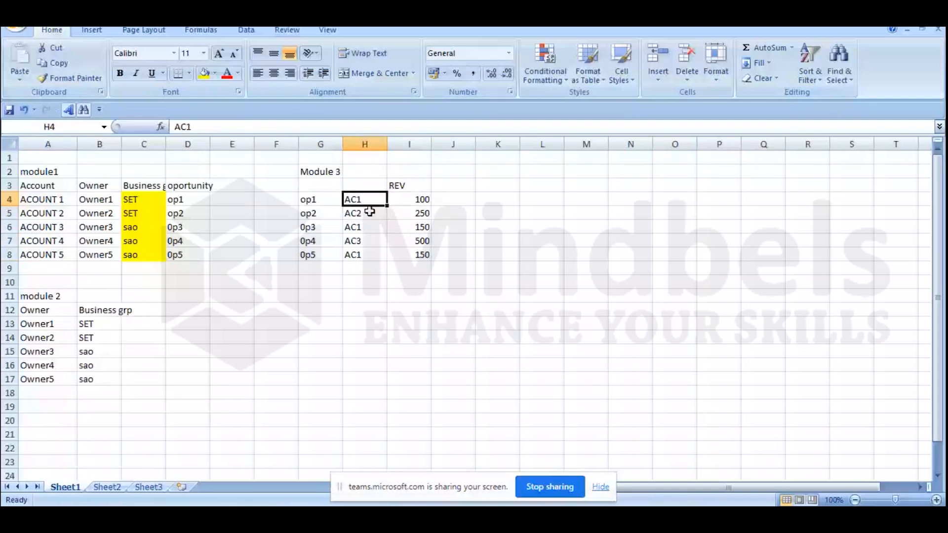
Step: Add the header Account in H3 above the Module 3 account values
left_click(366, 186)
type("aCCOUNT")
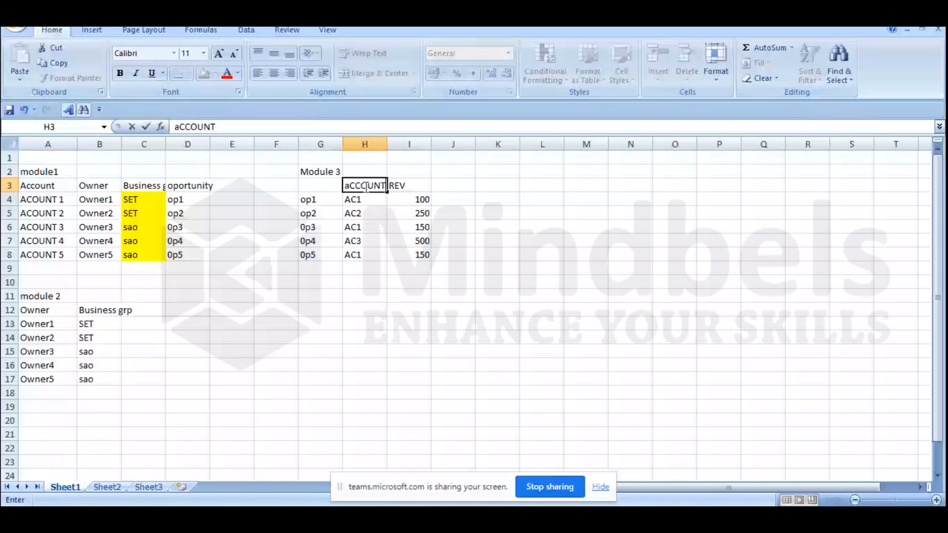
key("Return")
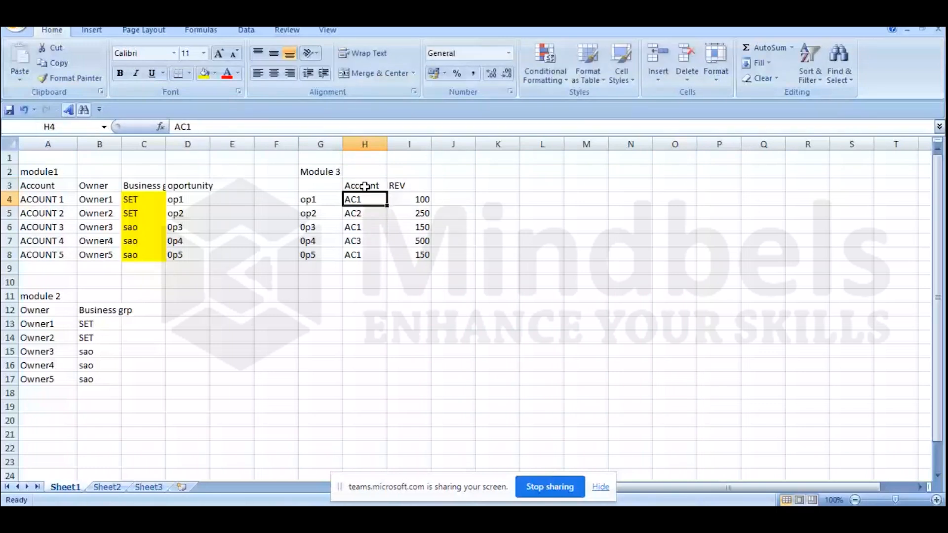
Step: Examine how the Module 3 opportunities map to their accounts and compare them with the module1 table
left_click_drag(324, 200, 328, 259)
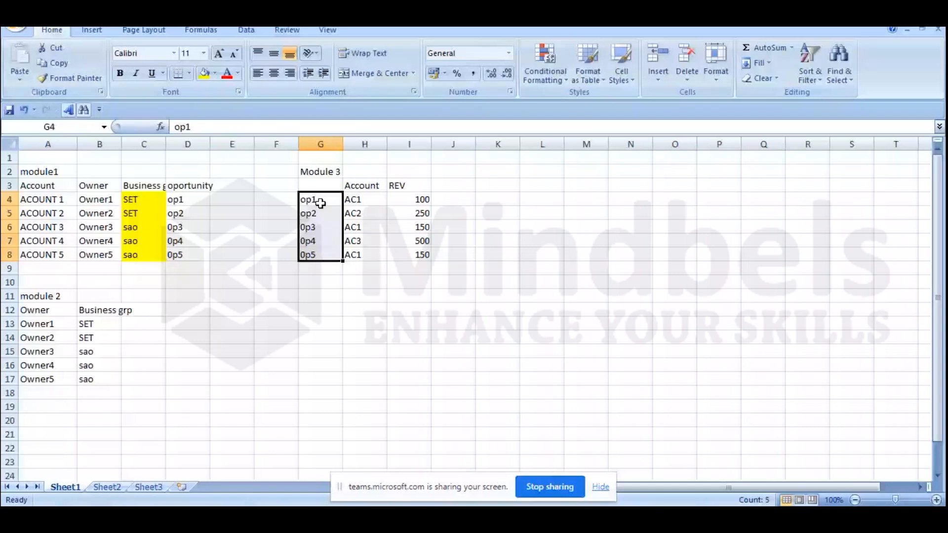
key("Right")
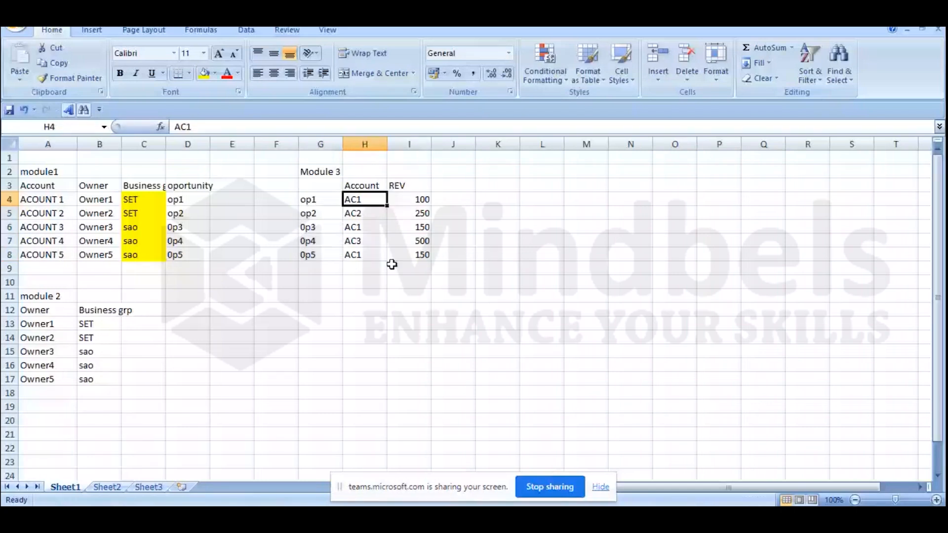
left_click(320, 256)
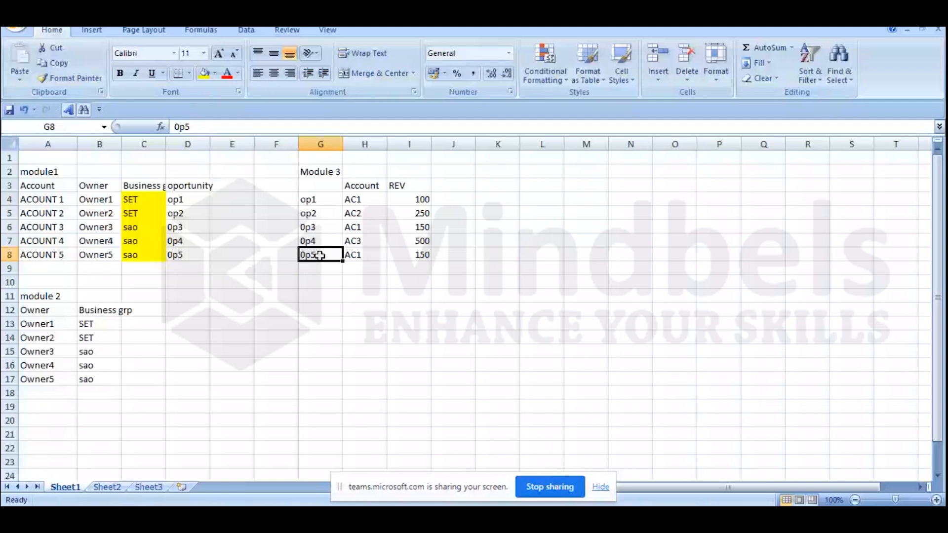
left_click(357, 228)
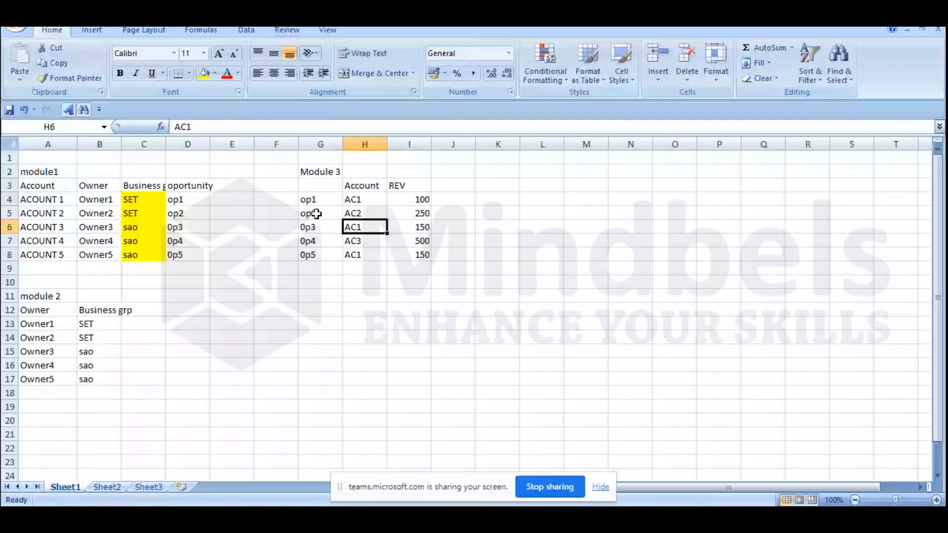
left_click(364, 211)
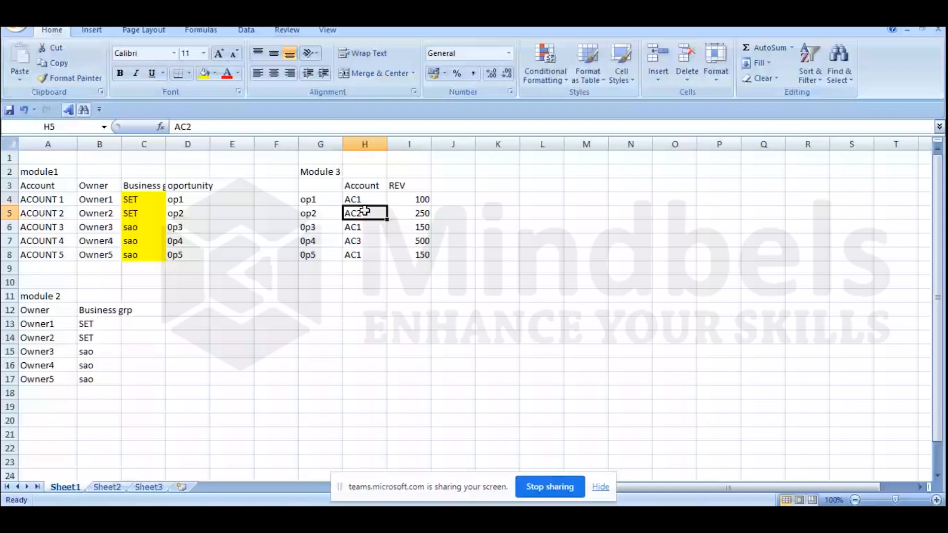
left_click(360, 241)
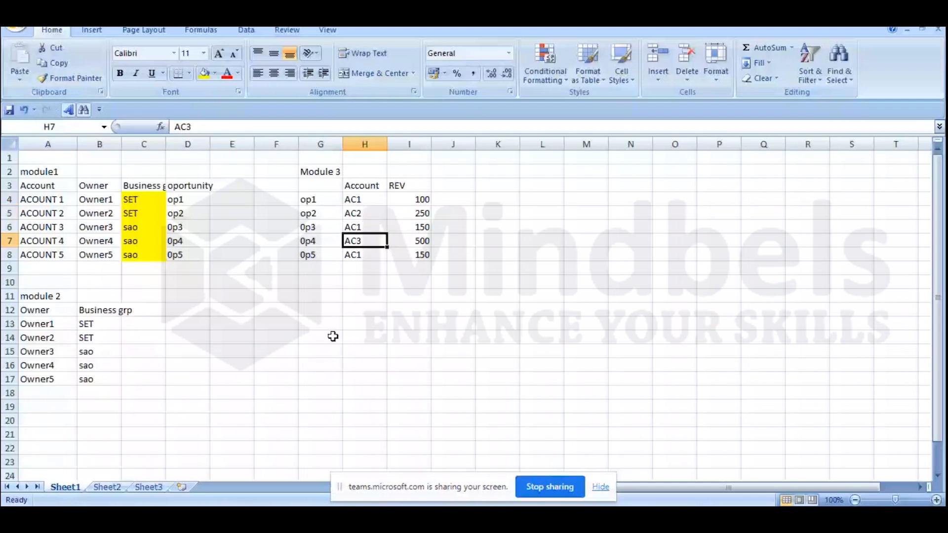
left_click_drag(40, 171, 141, 255)
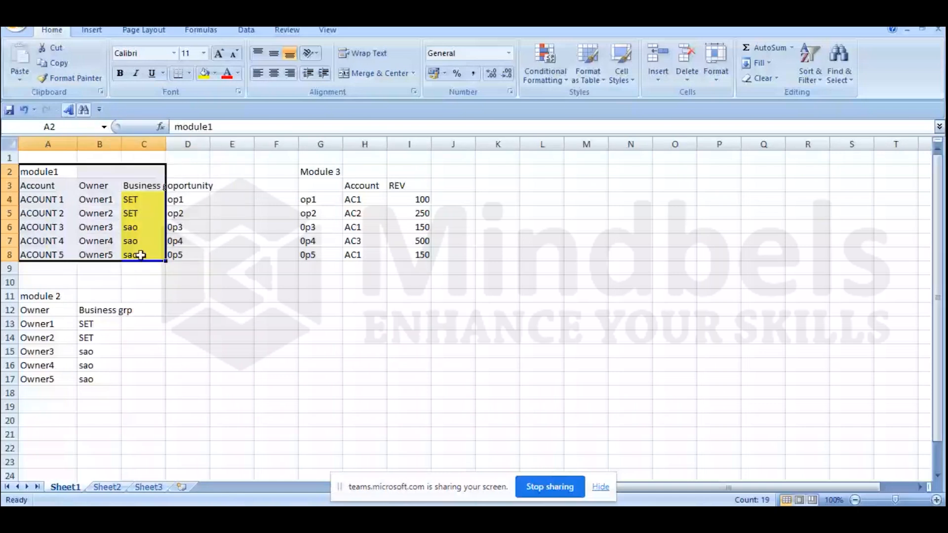
left_click(239, 189)
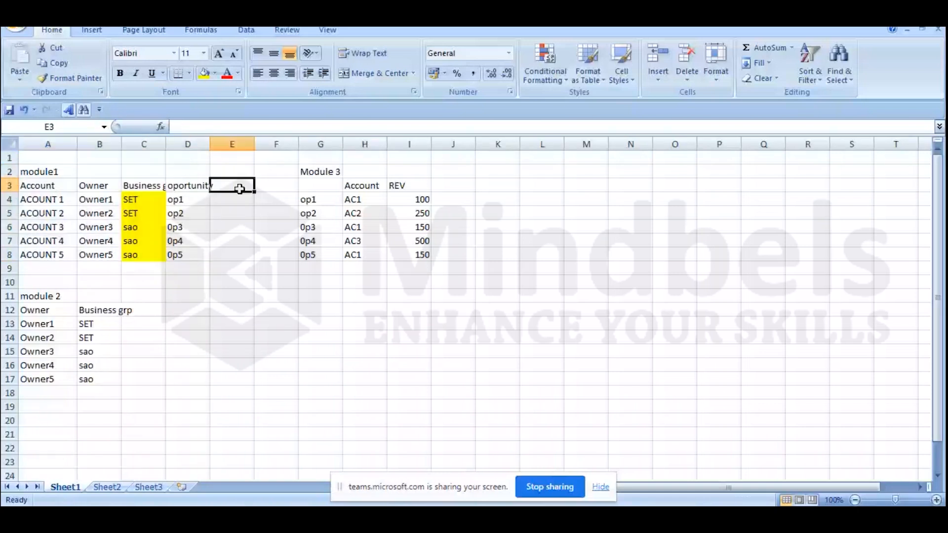
Step: Add the header Rev in E3, next to the opportunity column of the module1 table
type("Re")
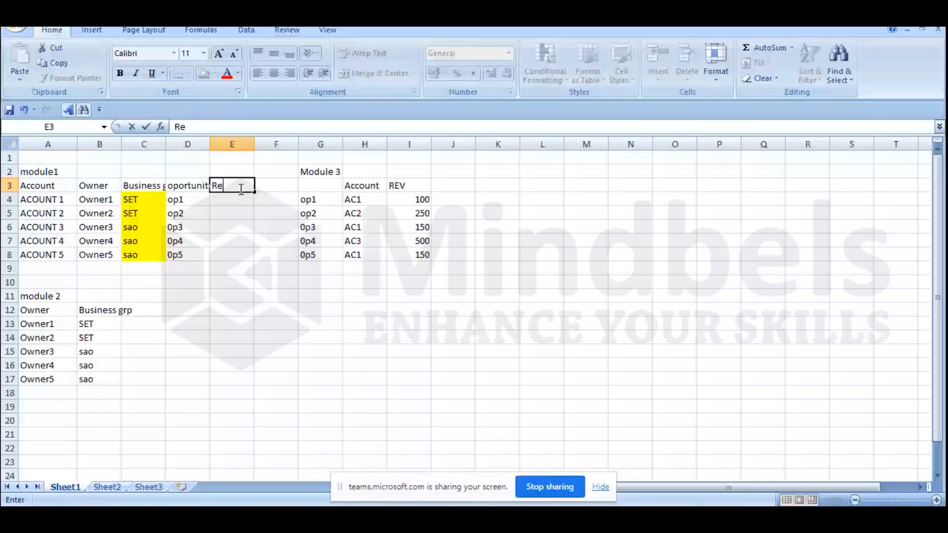
type("v")
key("Return")
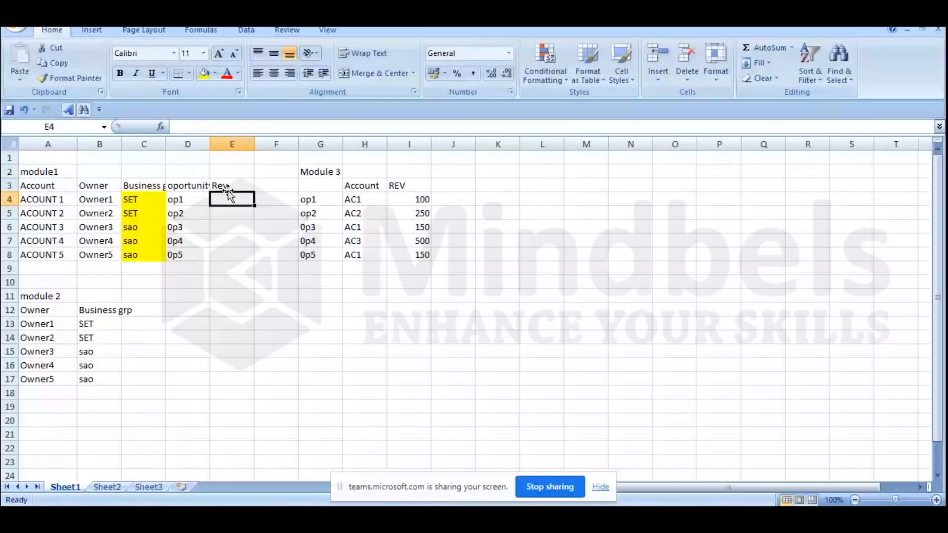
Step: Compare the module1 table and its empty Rev column with the Module 3 table
left_click(46, 201)
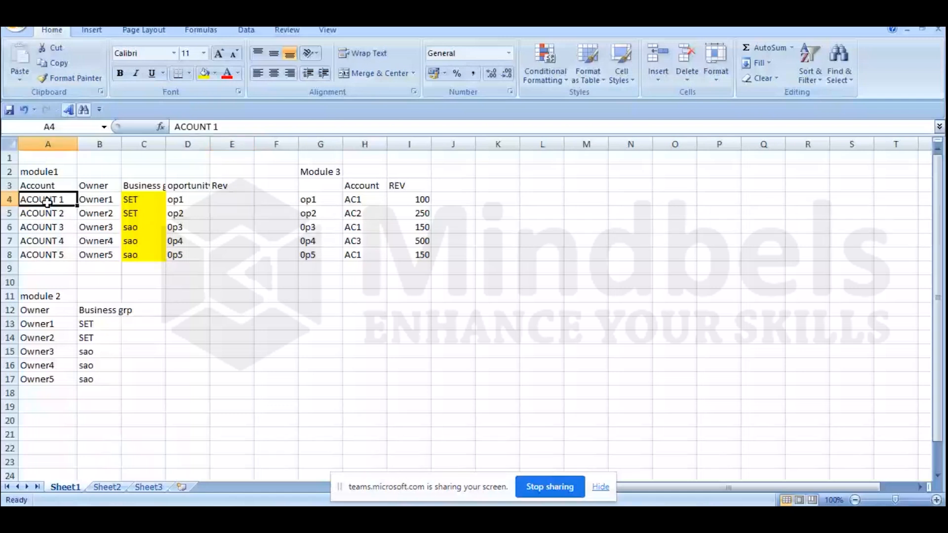
left_click(219, 198)
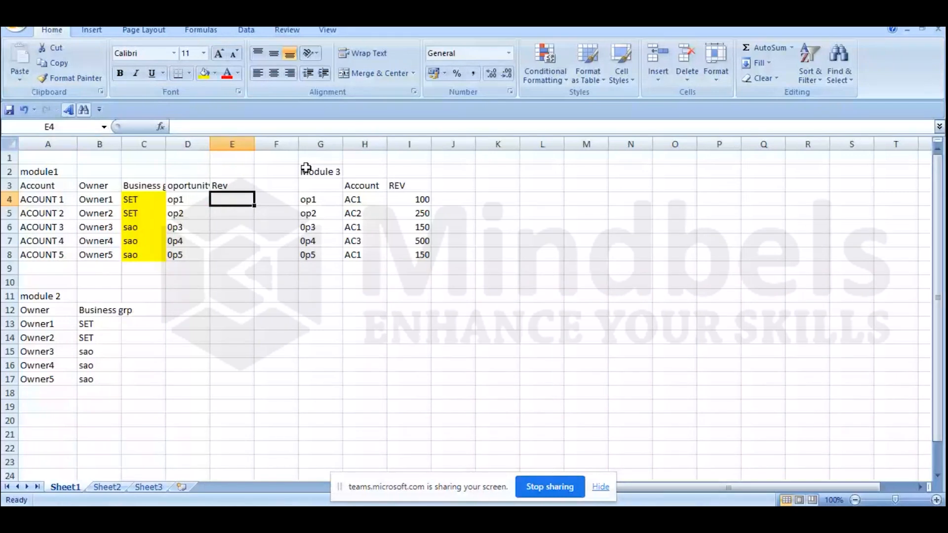
left_click_drag(48, 171, 236, 249)
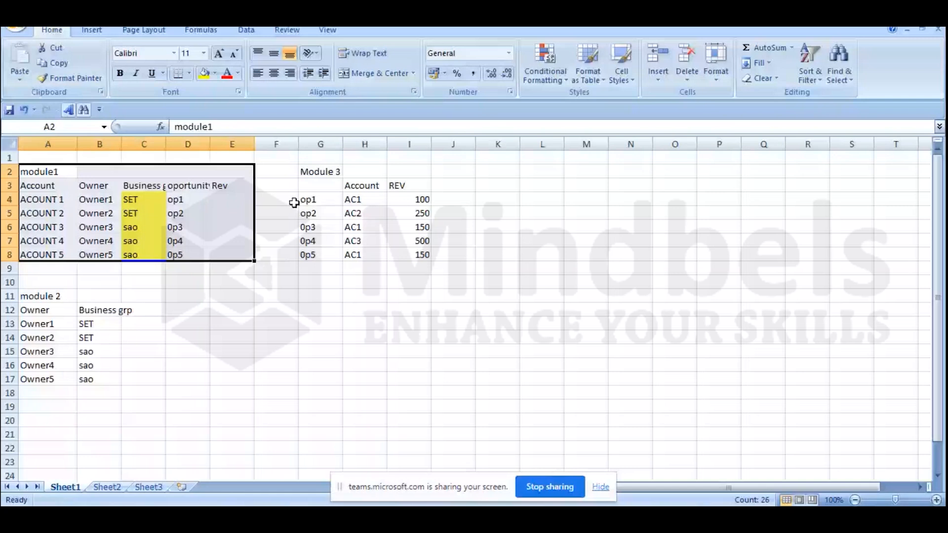
left_click_drag(232, 200, 232, 255)
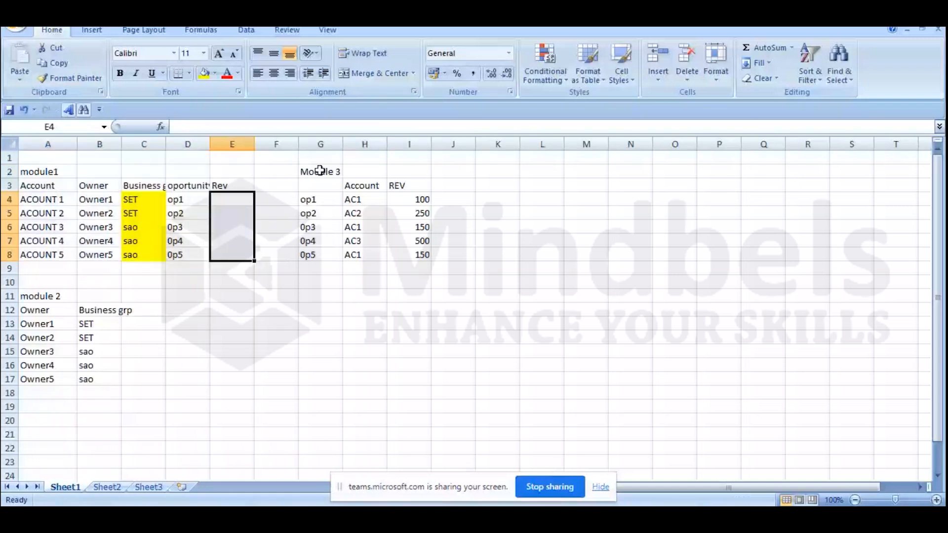
left_click_drag(319, 170, 405, 257)
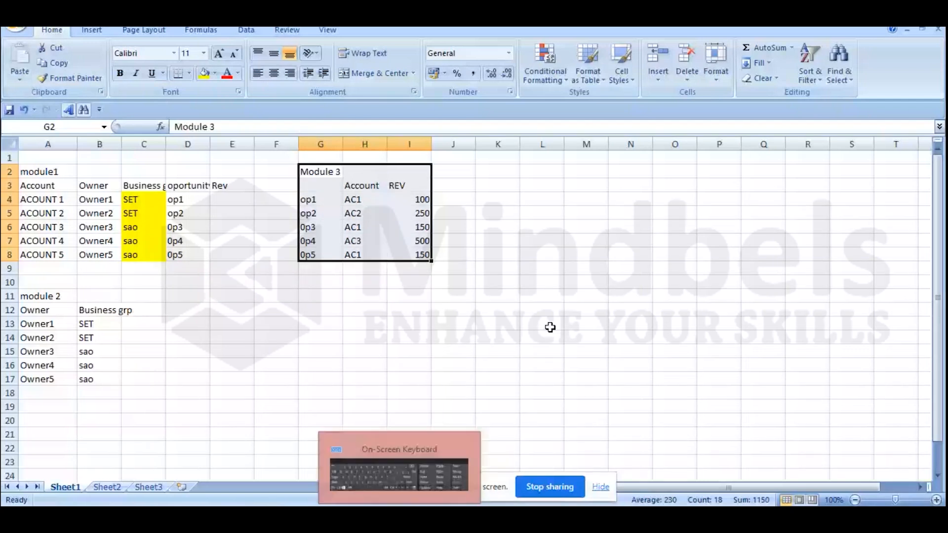
left_click(397, 301)
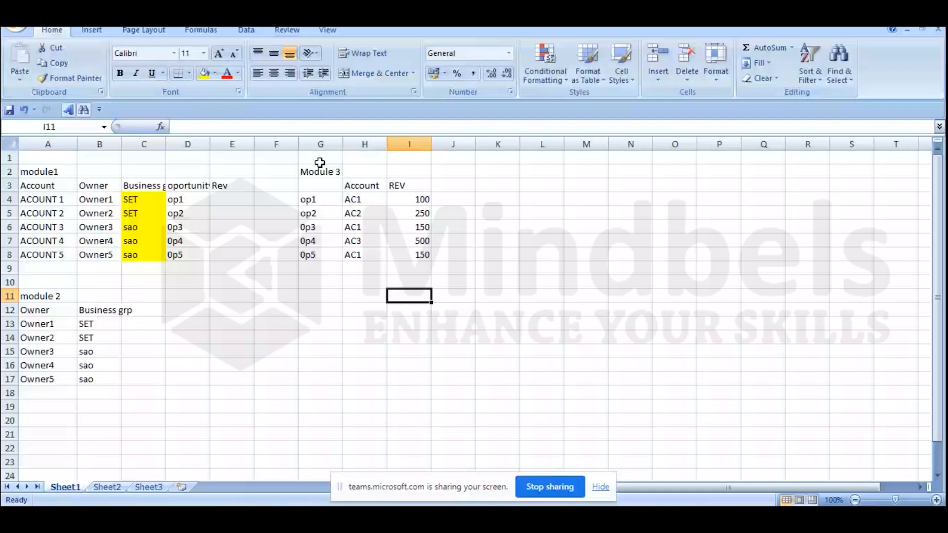
left_click_drag(320, 171, 424, 255)
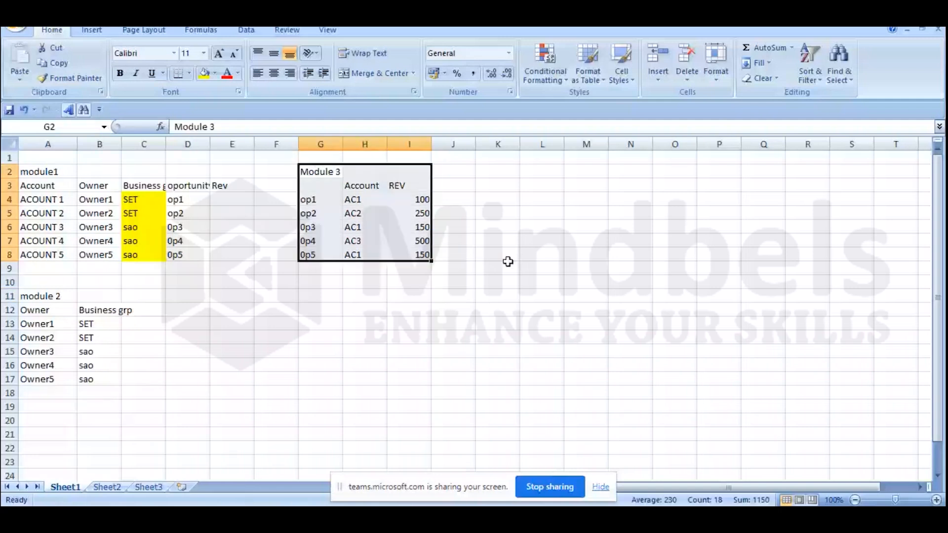
Step: Examine the Account and REV columns of Module 3 to work out the revenue belonging to each account, especially AC1
left_click_drag(364, 186, 373, 193)
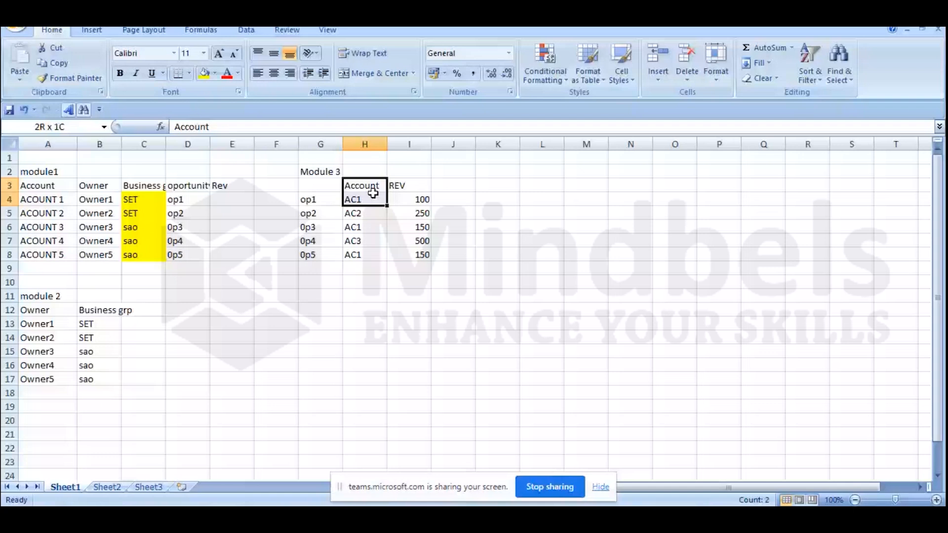
left_click_drag(373, 193, 373, 193)
key("XF86AudioLowerVolume")
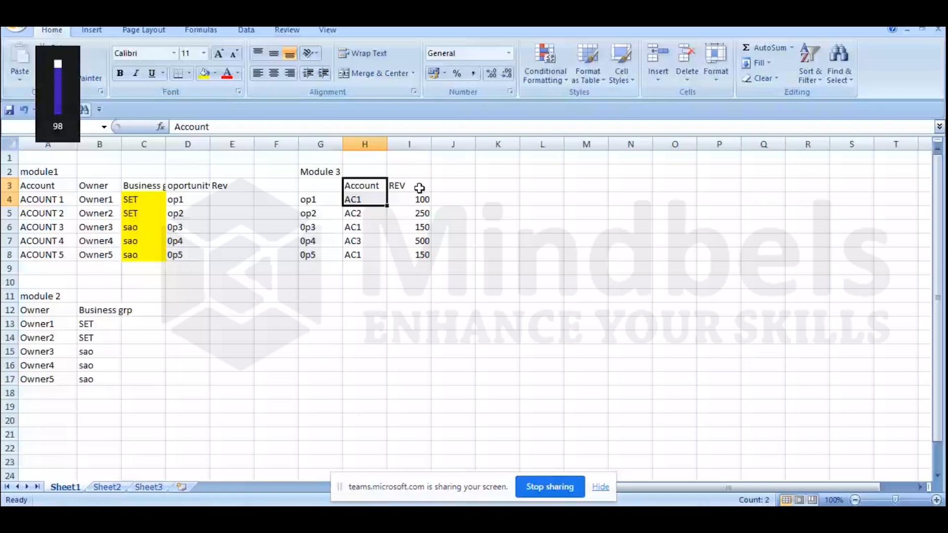
left_click(419, 188)
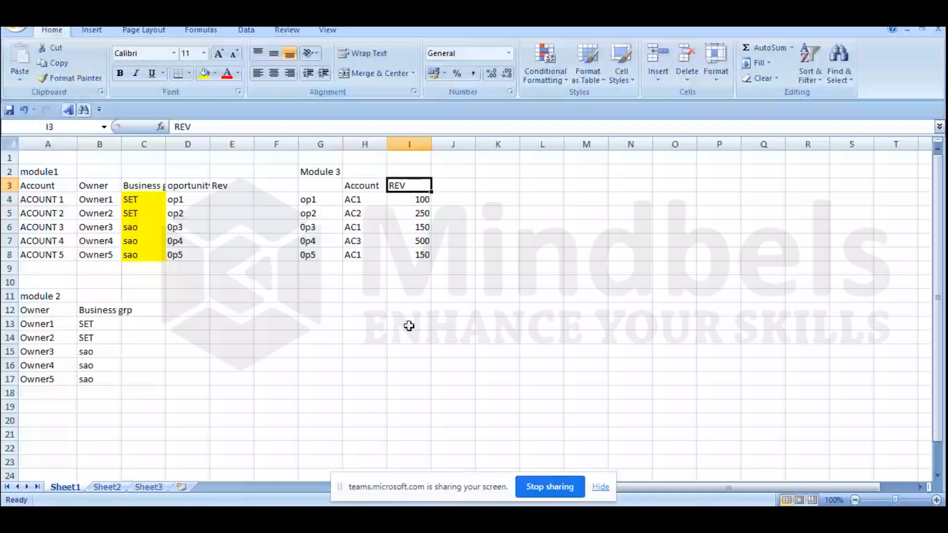
left_click_drag(415, 186, 411, 264)
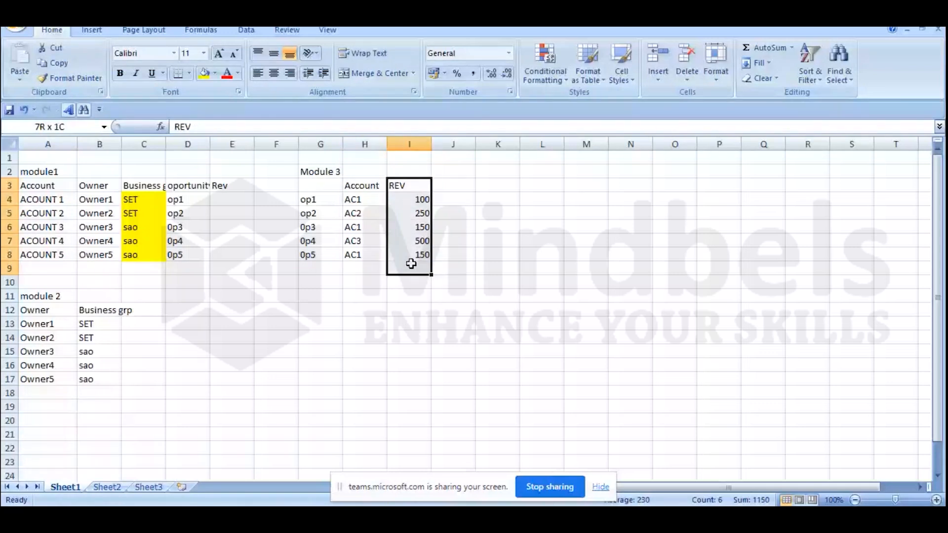
left_click_drag(411, 264, 409, 251)
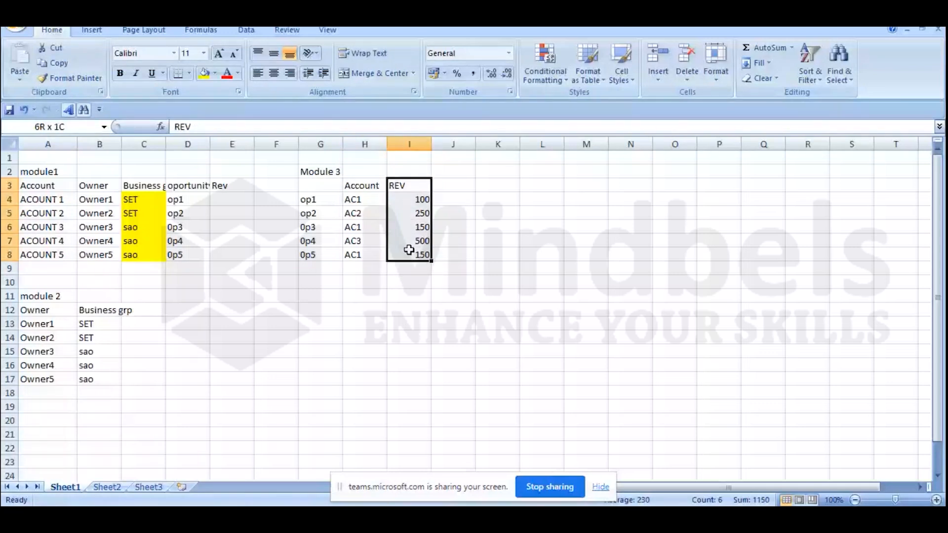
left_click_drag(409, 250, 409, 250)
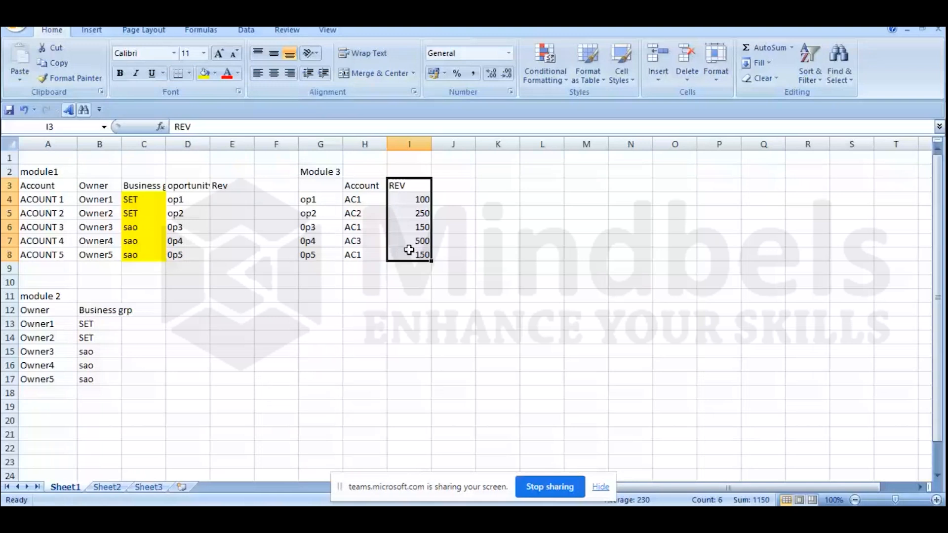
left_click_drag(358, 182, 355, 253)
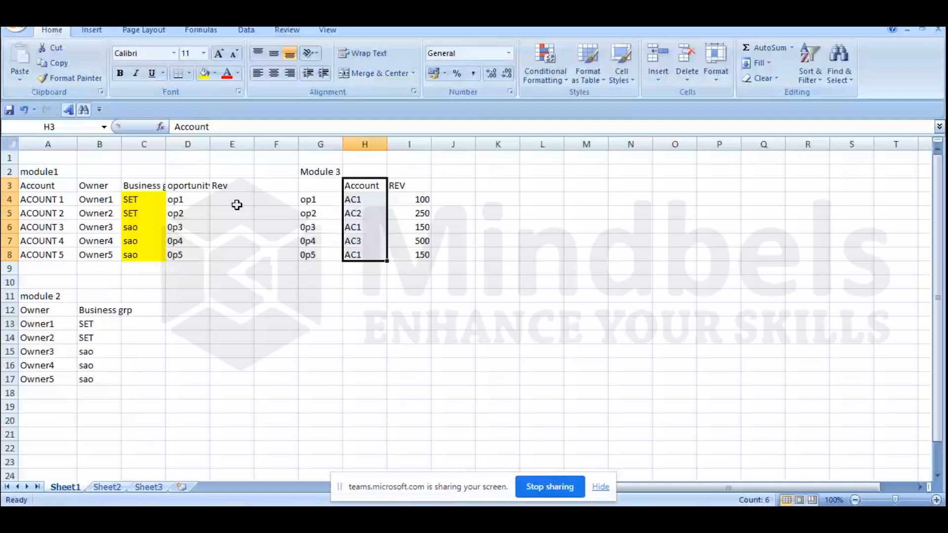
left_click(399, 181)
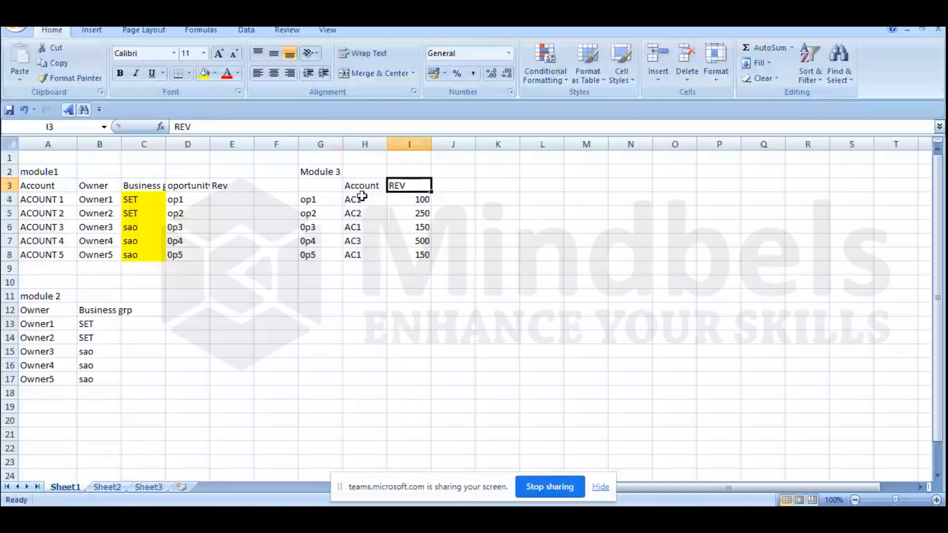
left_click(362, 200)
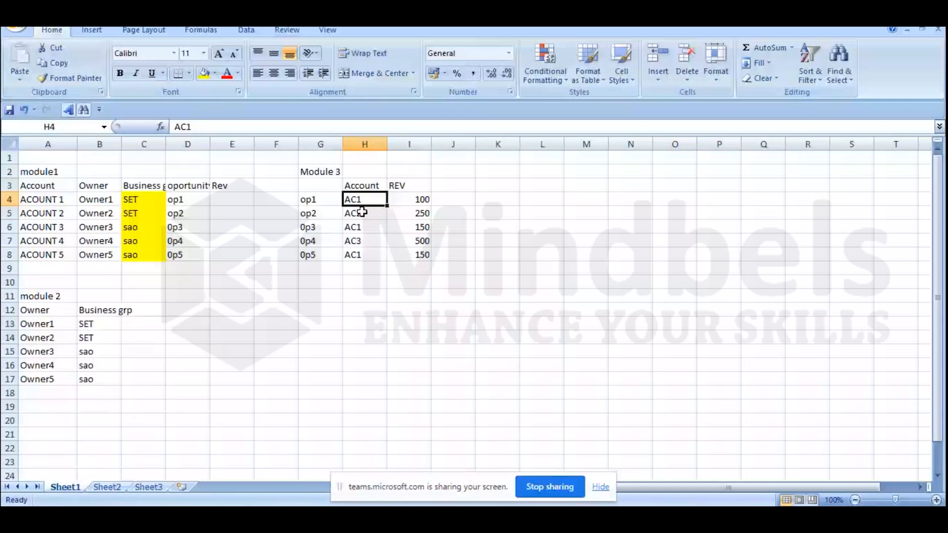
left_click(362, 228)
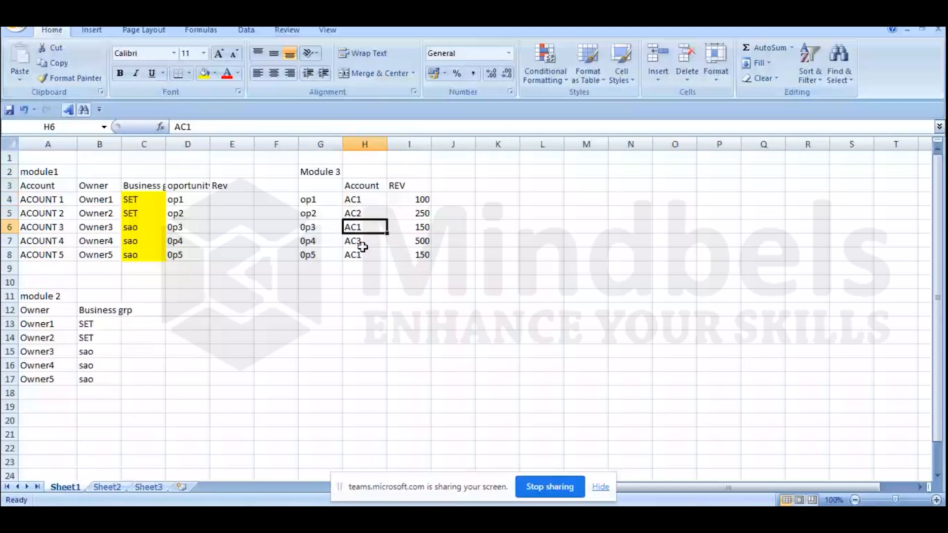
left_click(363, 251)
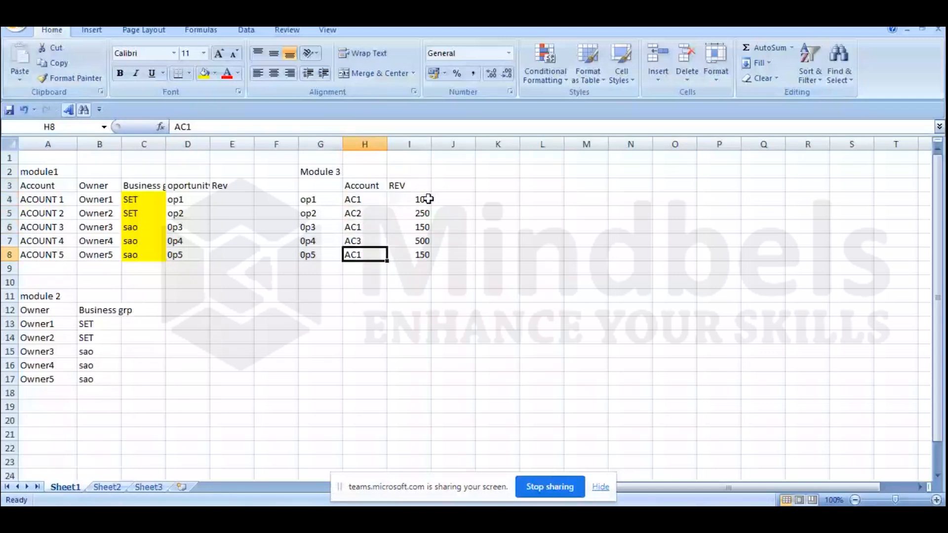
left_click(428, 199)
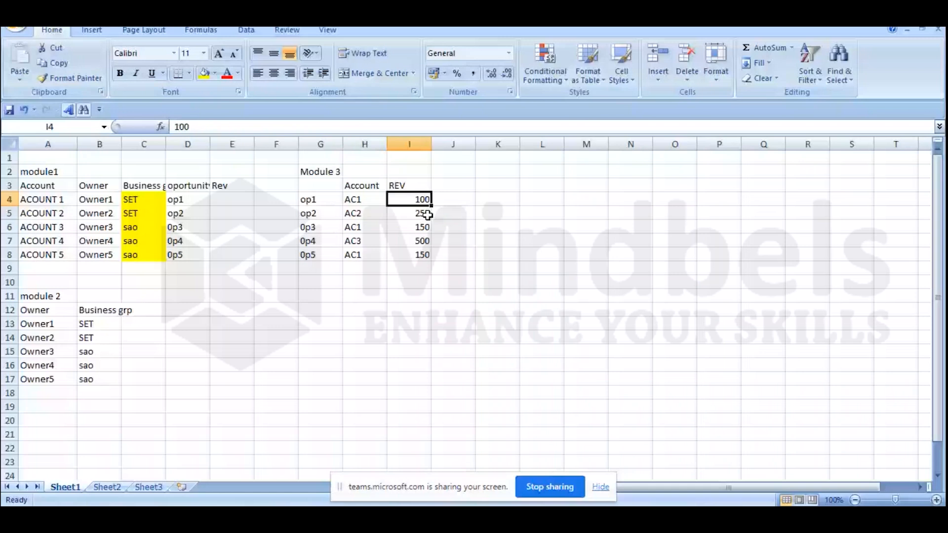
left_click(425, 252)
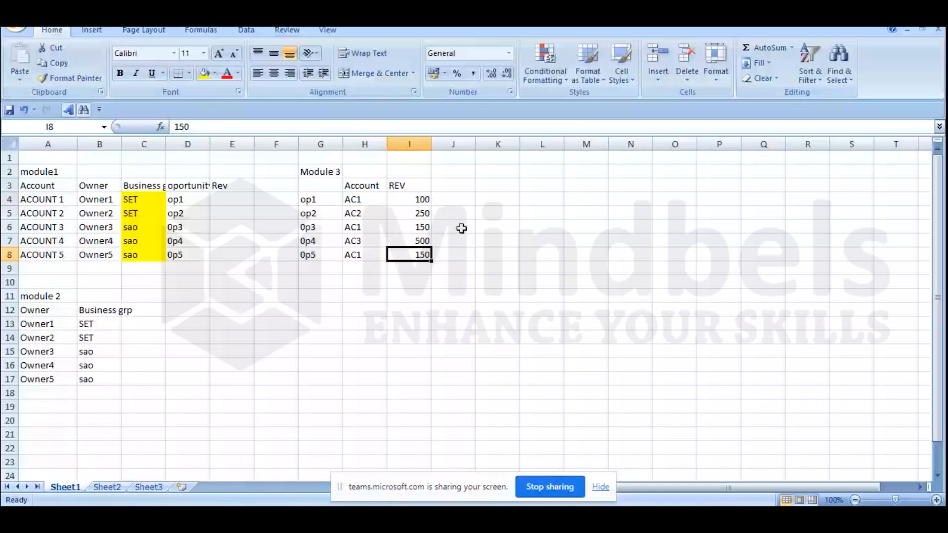
Step: Enter the revenues 400, 250 and 500 for accounts 1 to 3 in E4:E6 of module1
left_click(232, 199)
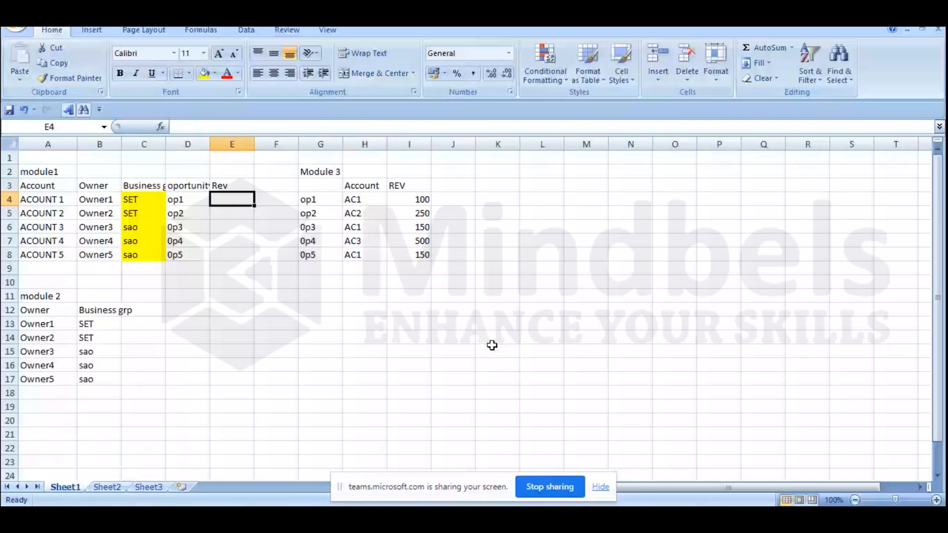
key("F2")
type("400")
key("Return")
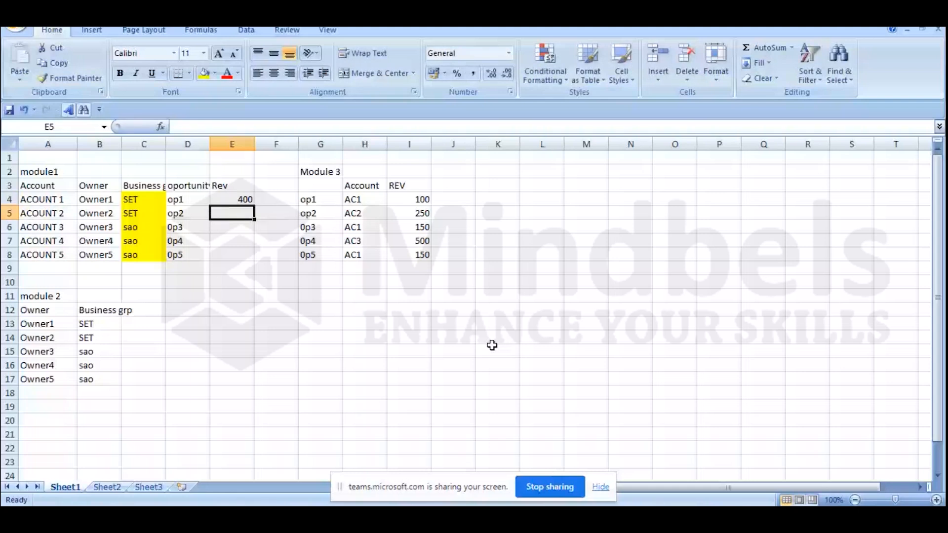
type("250")
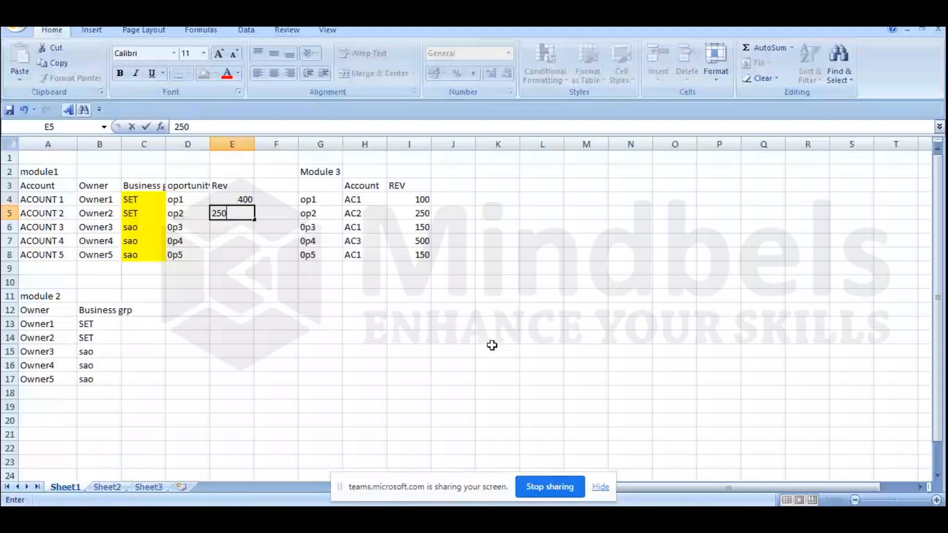
key("Return")
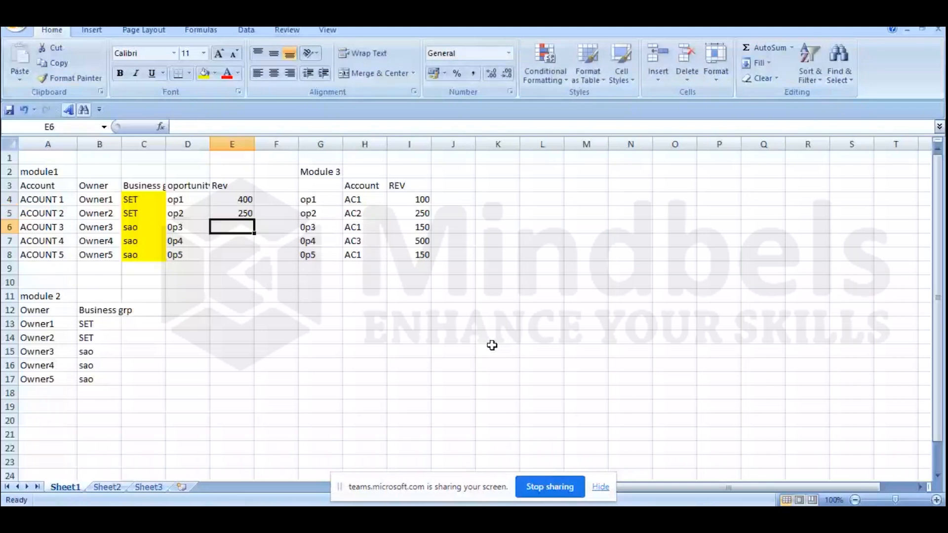
type("500")
key("Return")
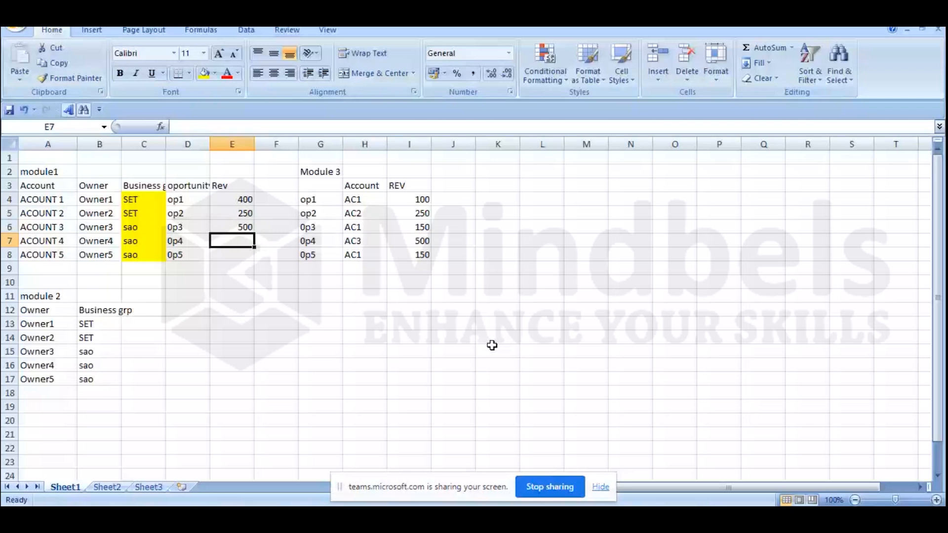
Step: Enter 0 as the revenue for accounts 4 and 5 in E7:E8 of module1
key("Return")
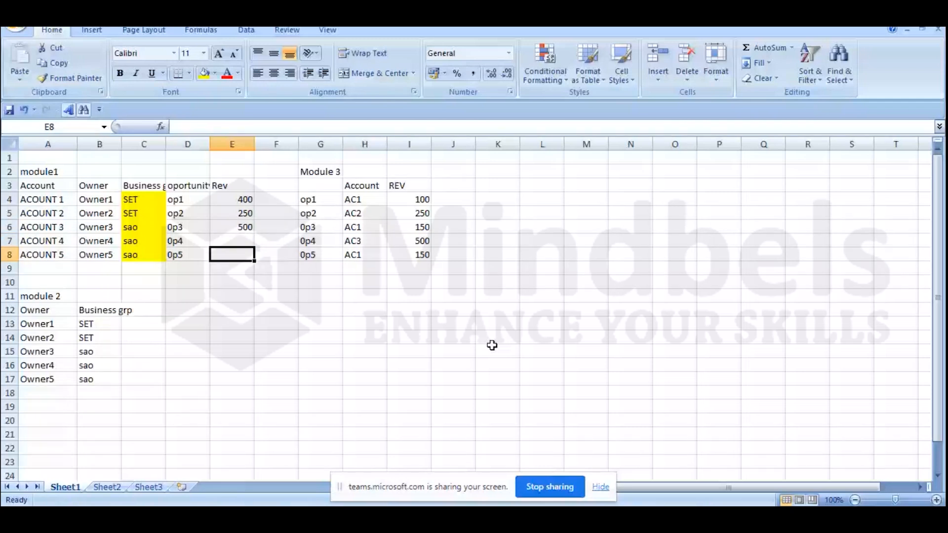
key("Up")
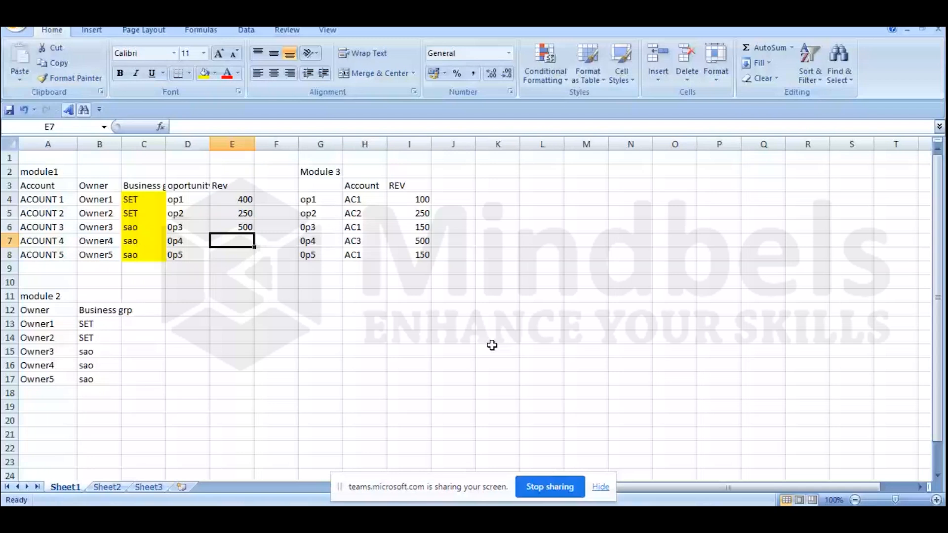
type("0")
key("Return")
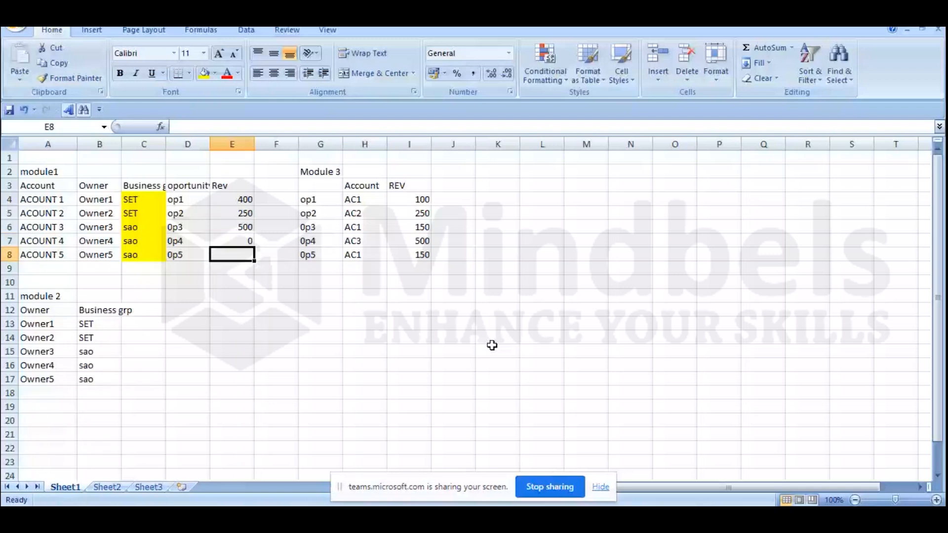
type("0")
key("Return")
Step: Highlight the module1 Rev values in E4:E8 with a yellow fill
left_click_drag(232, 199, 234, 256)
left_click(203, 75)
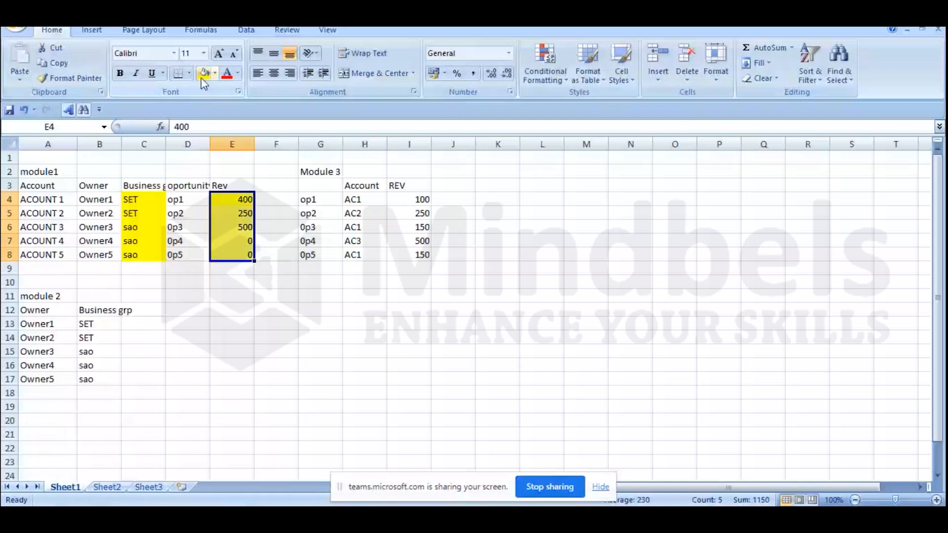
left_click(365, 379)
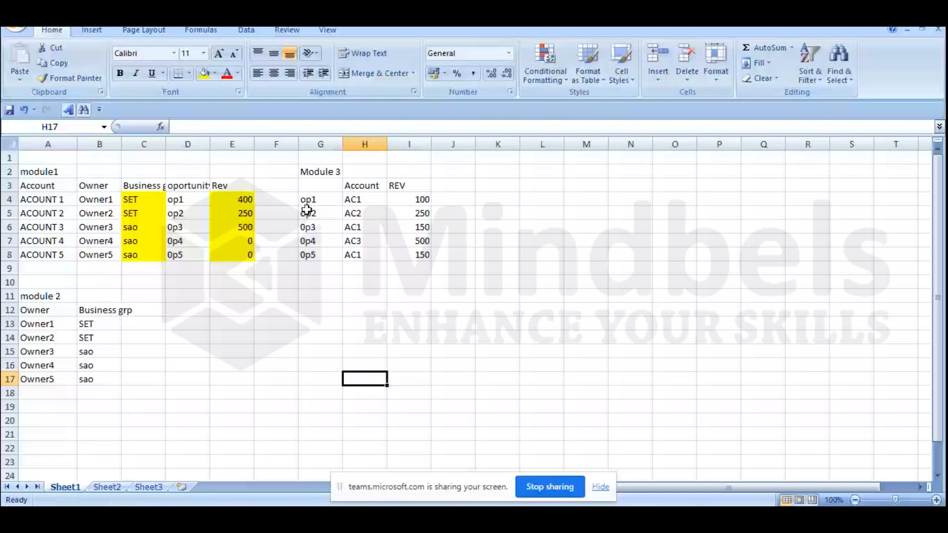
left_click_drag(307, 200, 320, 255)
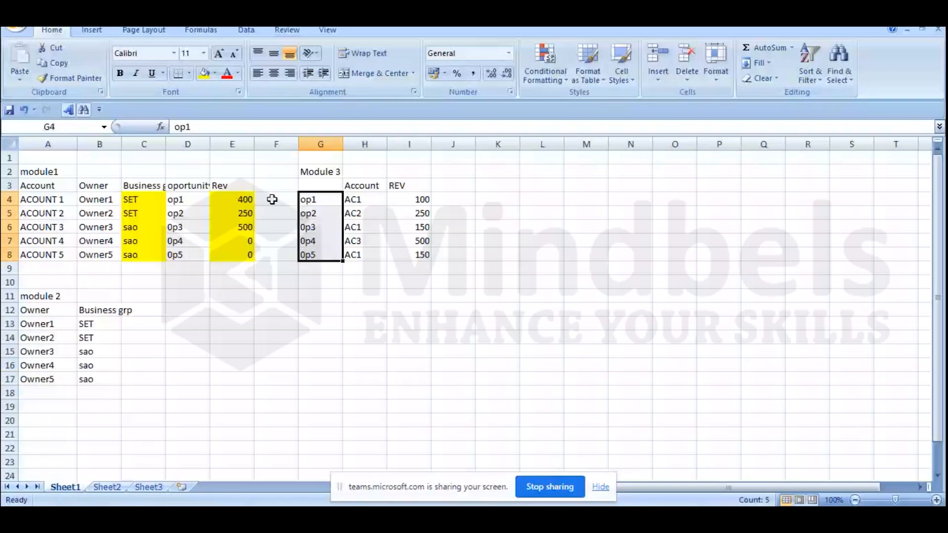
left_click(243, 200)
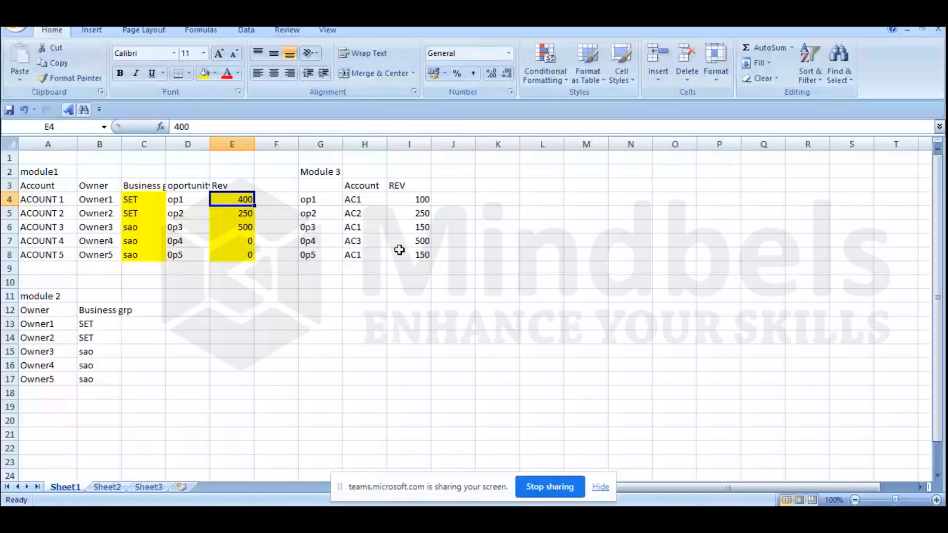
left_click(306, 306)
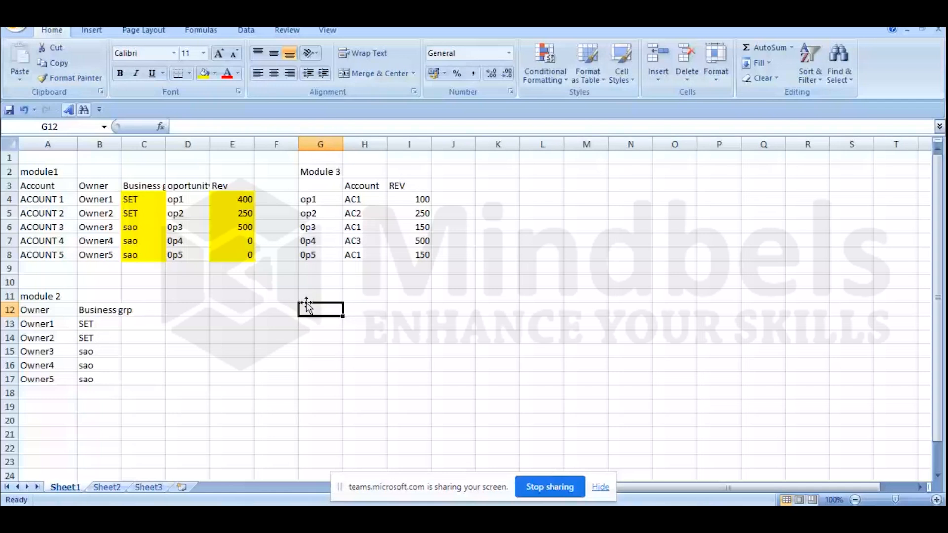
key("XF86AudioRaiseVolume")
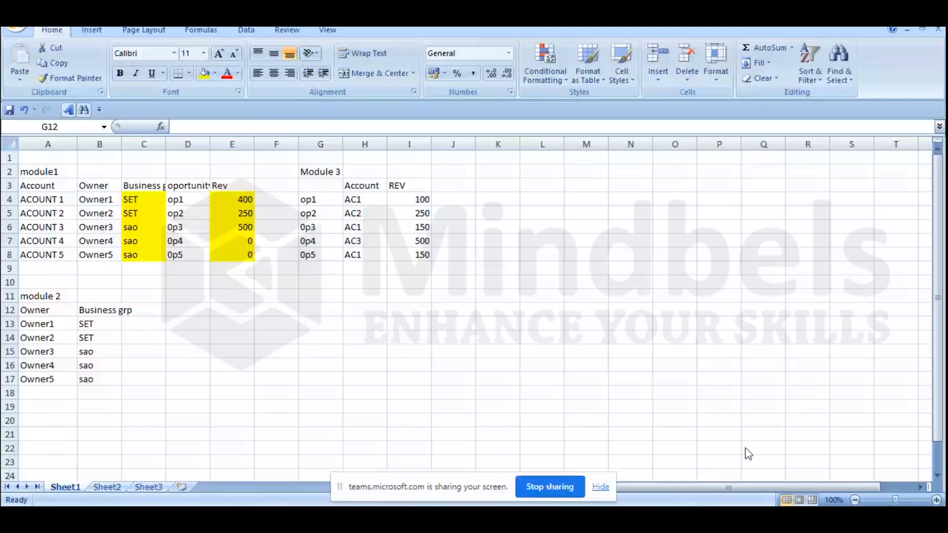
left_click(770, 516)
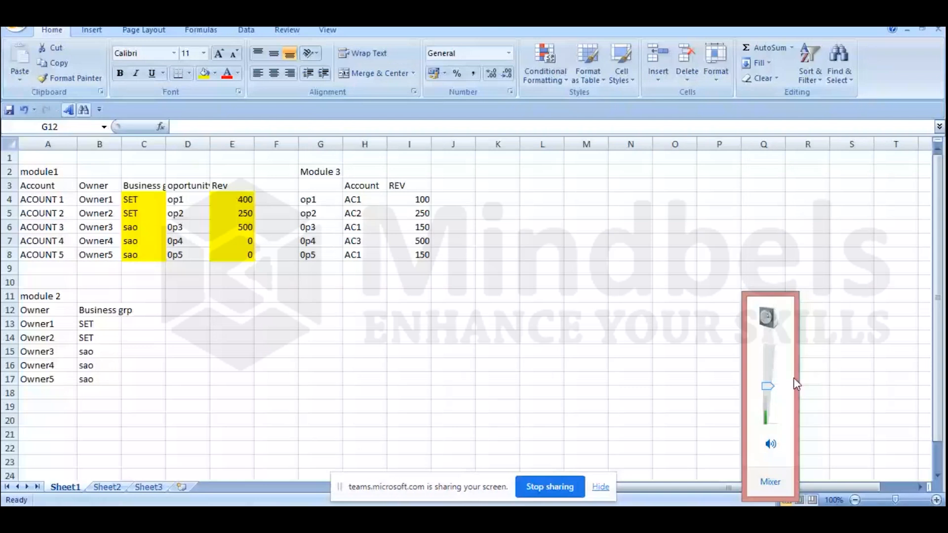
left_click(575, 349)
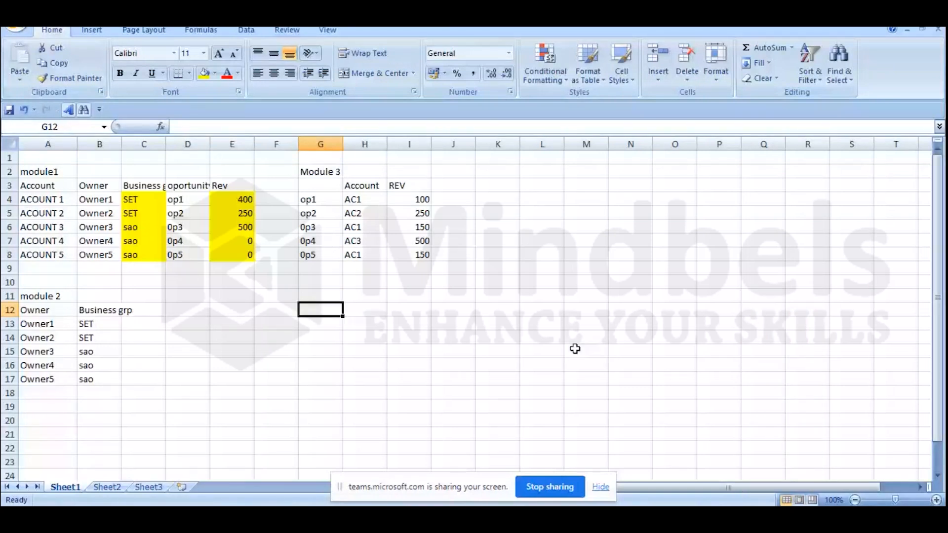
left_click(555, 350)
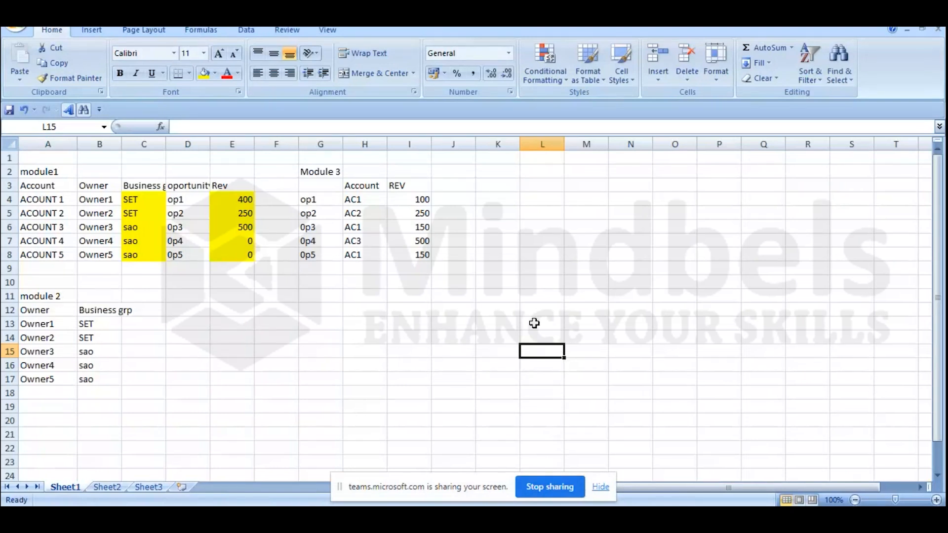
left_click_drag(29, 158, 433, 378)
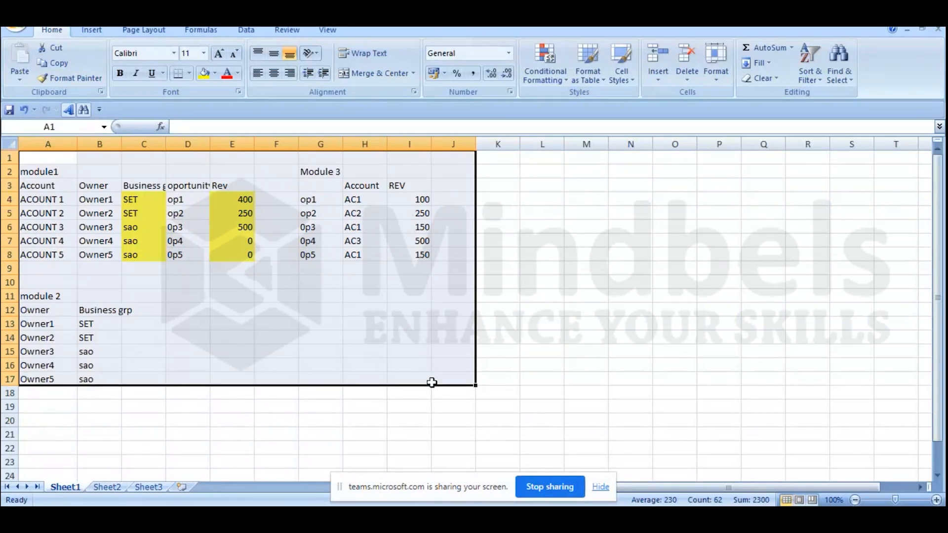
left_click(565, 361)
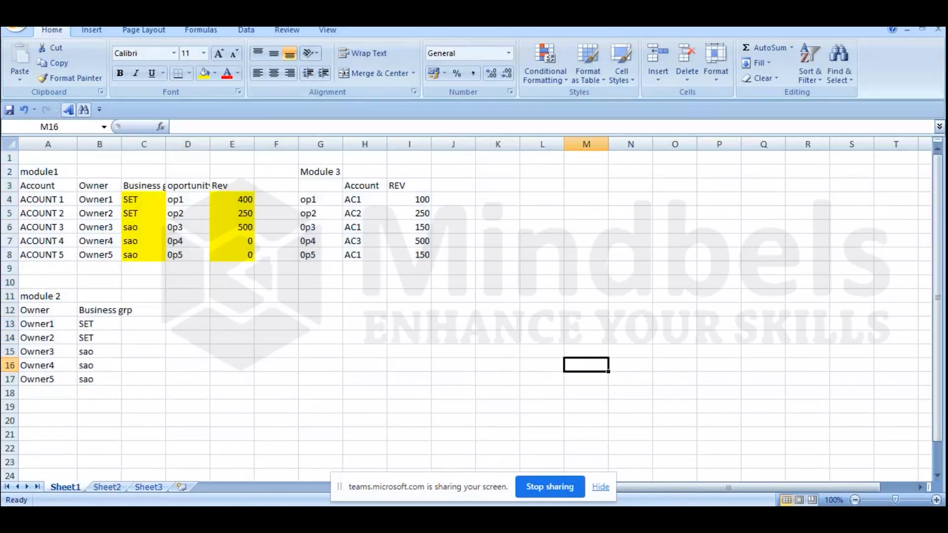
Step: Switch to the PowerPoint refresher slide, nudge its question list slightly upward and place the text cursor after "What is ALM?"
key("alt+Tab")
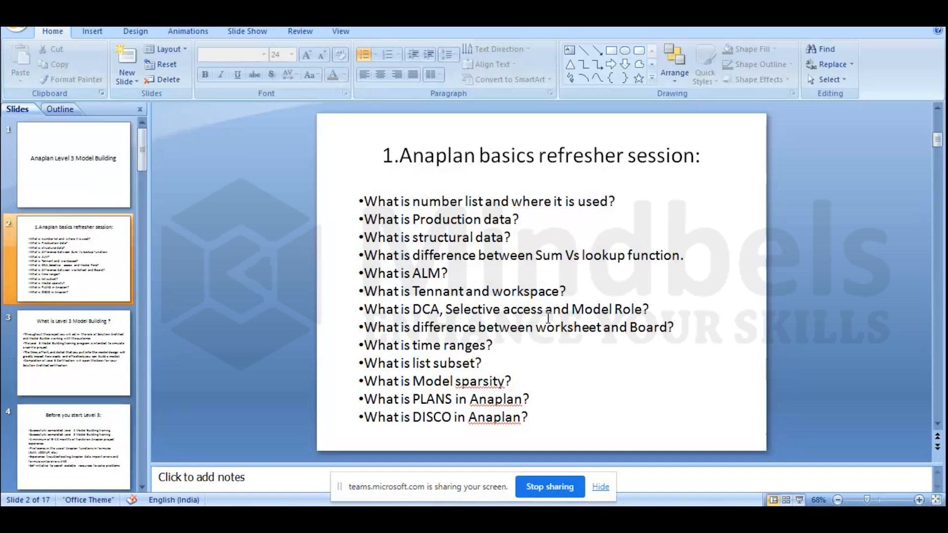
mouse_move(690, 255)
left_mouse_down()
mouse_move(650, 254)
mouse_move(692, 250)
left_mouse_up()
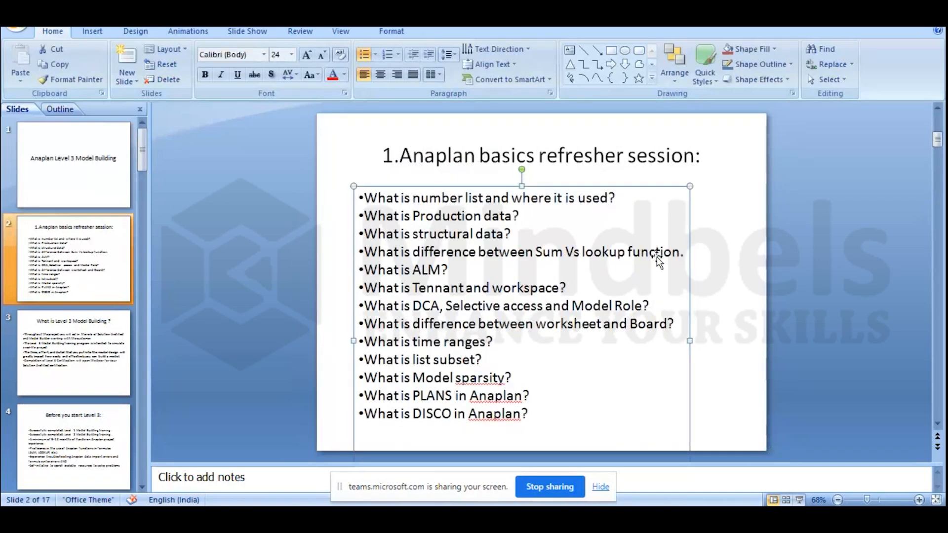
left_click(617, 269)
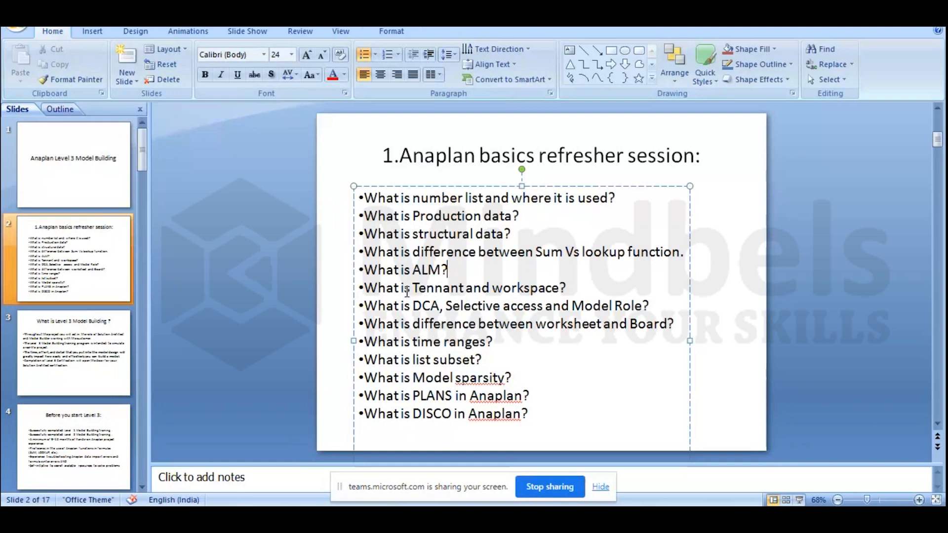